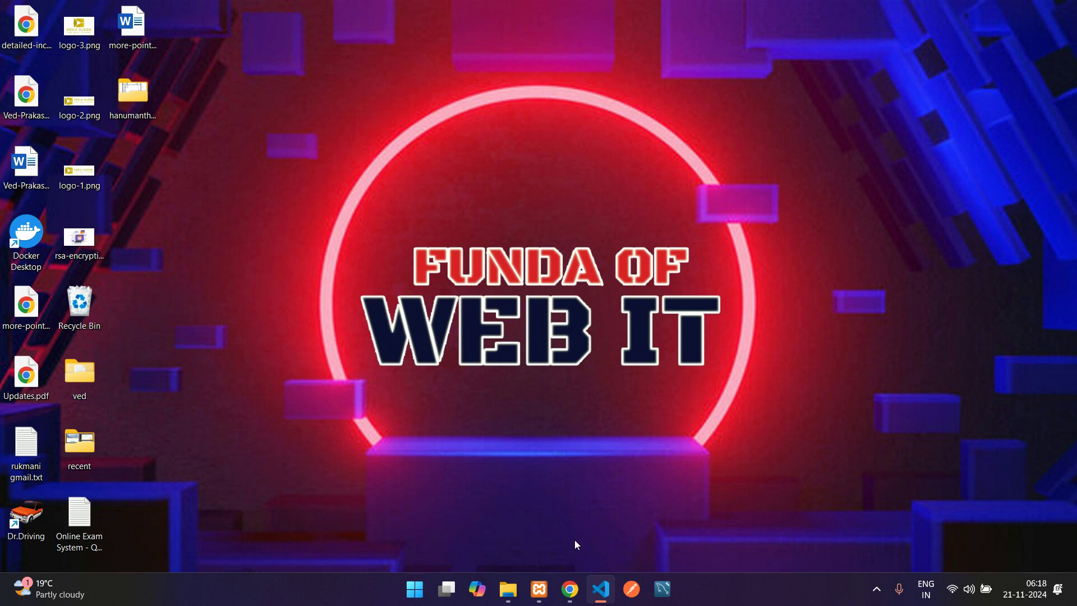
Restore Chrome showing the Online Quiz Test home page at localhost:8000.
{"action": "left_click", "coordinate": [574, 590]}
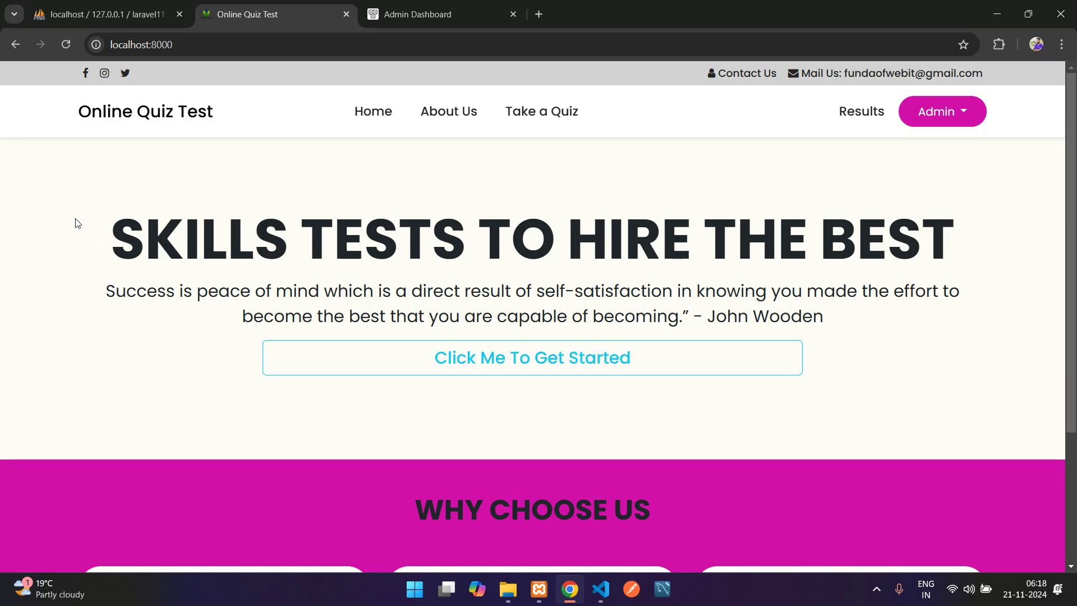
Skim the home page, then visit the About Us and Take a Quiz pages.
{"action": "left_click_drag", "start_coordinate": [77, 223], "coordinate": [793, 288]}
{"action": "left_click", "coordinate": [813, 283]}
{"action": "scroll", "coordinate": [767, 320], "scroll_direction": "down", "scroll_amount": 3}
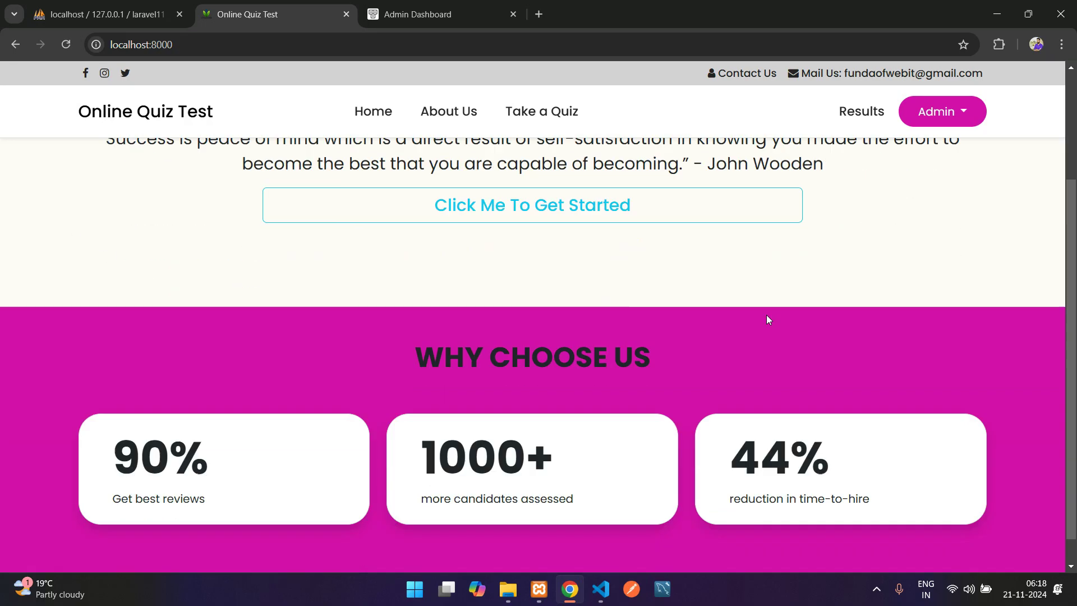
{"action": "scroll", "coordinate": [768, 320], "scroll_direction": "down", "scroll_amount": 1}
{"action": "scroll", "coordinate": [322, 411], "scroll_direction": "up", "scroll_amount": 4}
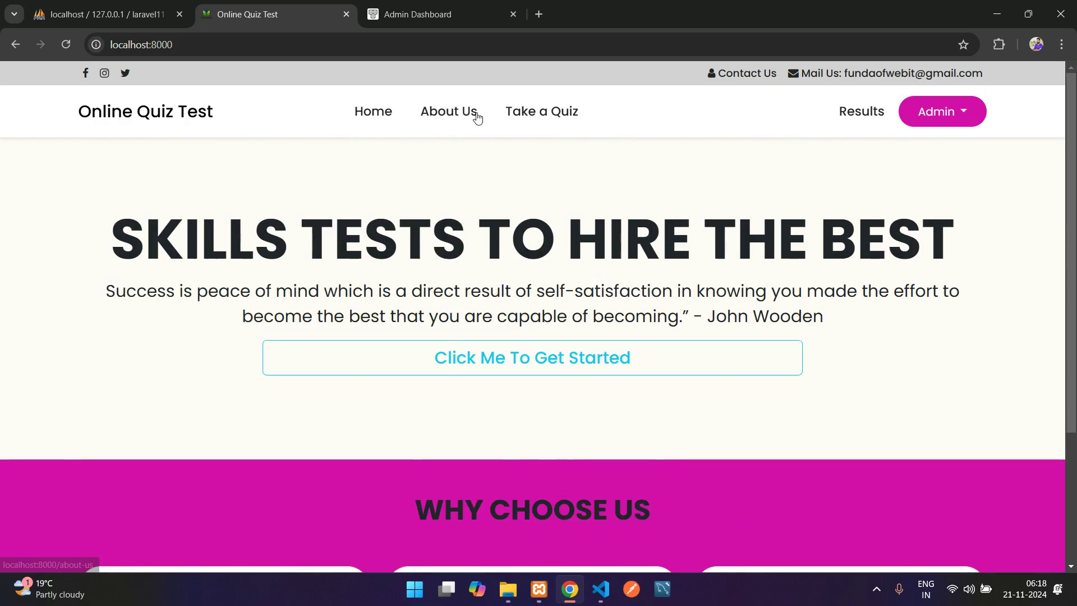
{"action": "left_click", "coordinate": [473, 111]}
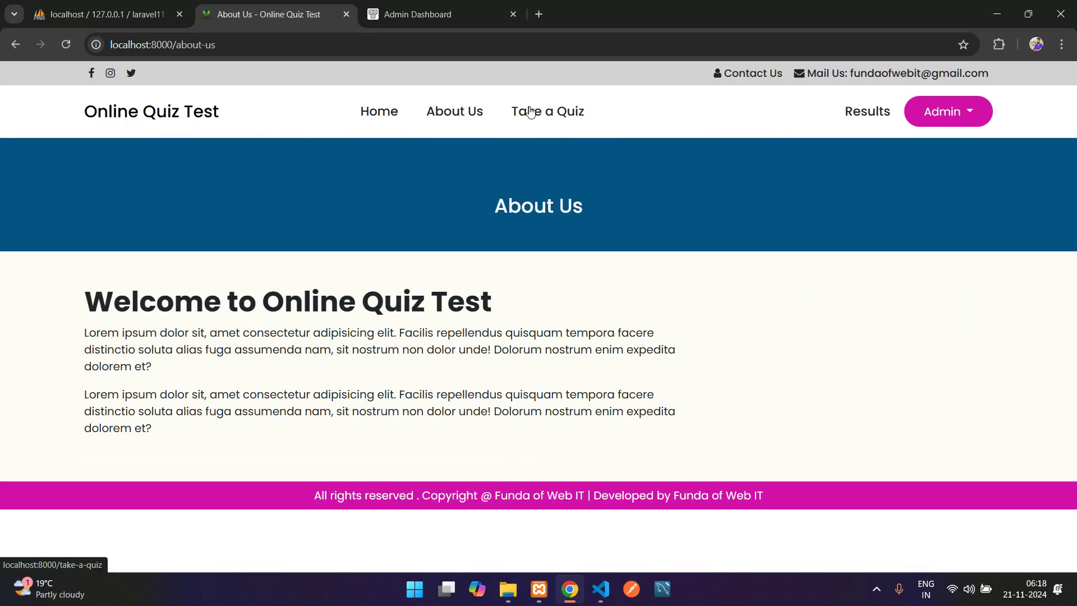
{"action": "left_click", "coordinate": [543, 112]}
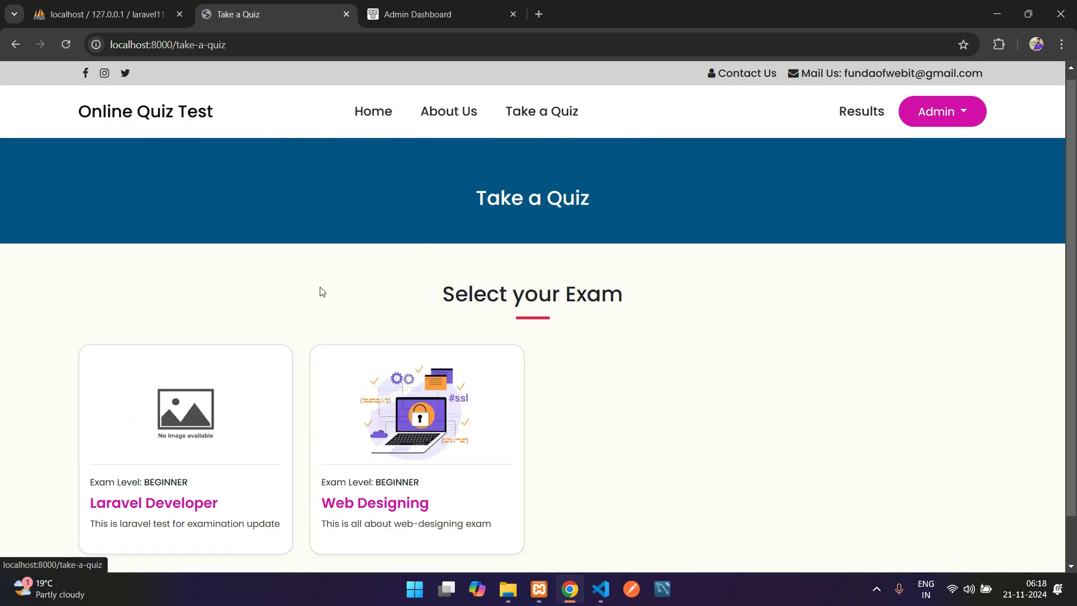
Open the Laravel Developer exam's instructions, return to the exam list, and reopen it.
{"action": "scroll", "coordinate": [96, 401], "scroll_direction": "down", "scroll_amount": 1}
{"action": "left_click", "coordinate": [155, 387]}
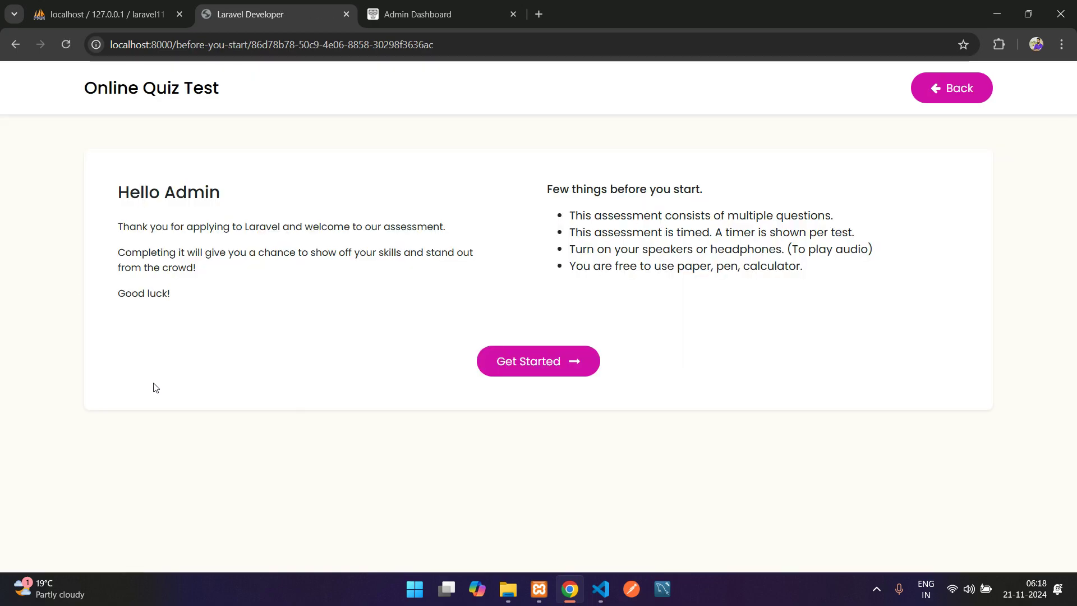
{"action": "left_click_drag", "start_coordinate": [112, 189], "coordinate": [623, 280]}
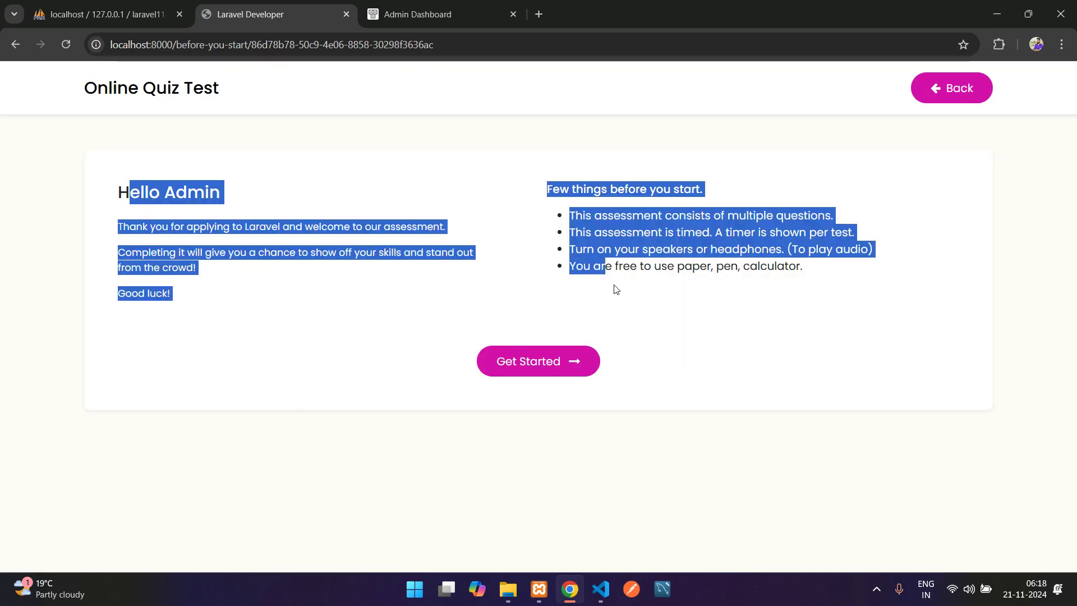
{"action": "left_click", "coordinate": [625, 280]}
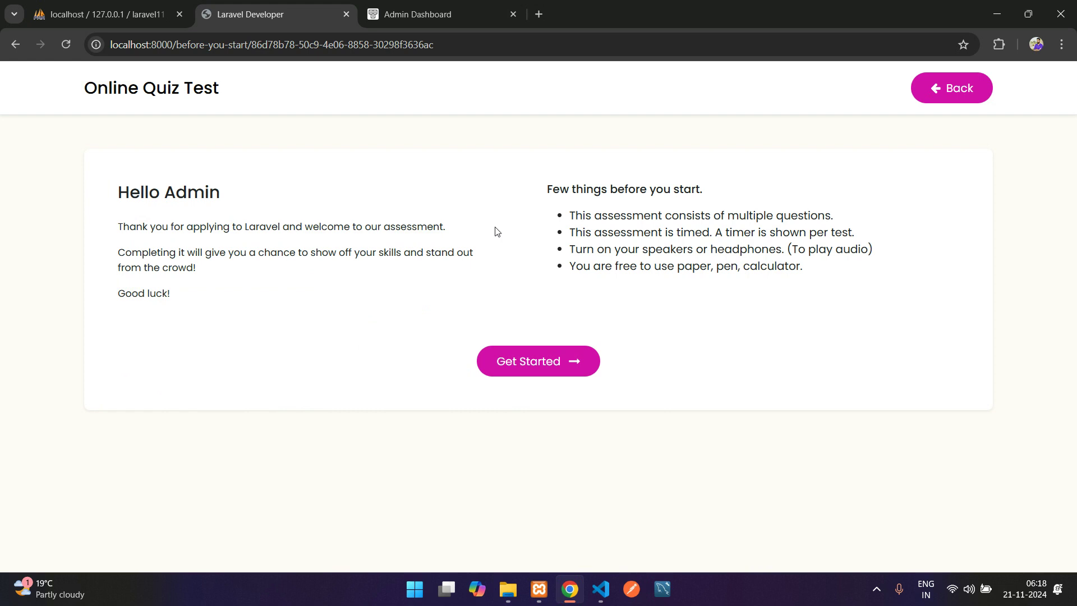
{"action": "left_click", "coordinate": [951, 88]}
{"action": "left_click", "coordinate": [917, 109]}
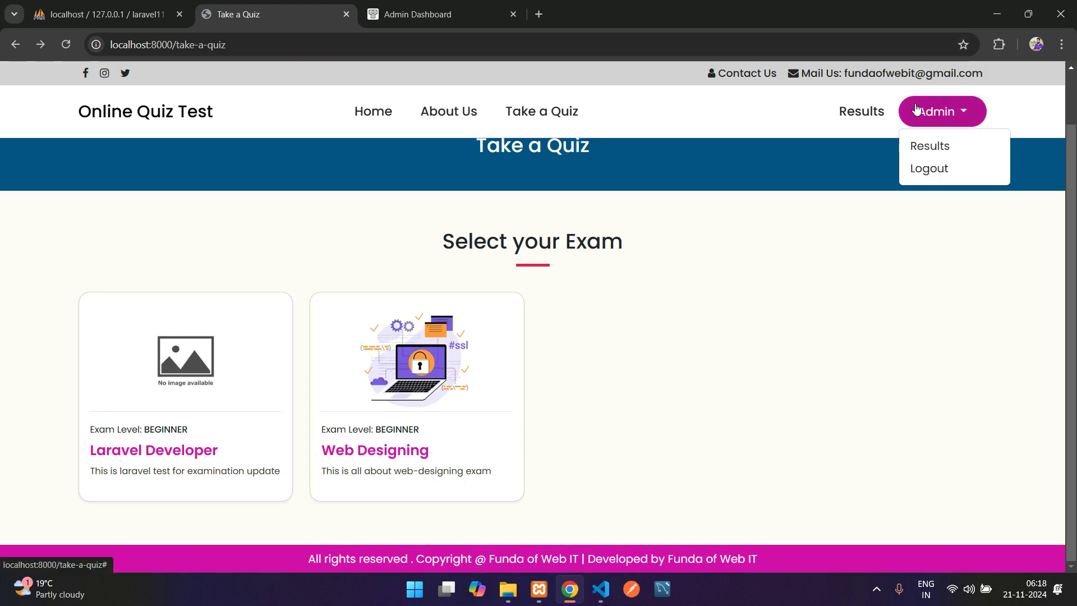
{"action": "left_click", "coordinate": [641, 155]}
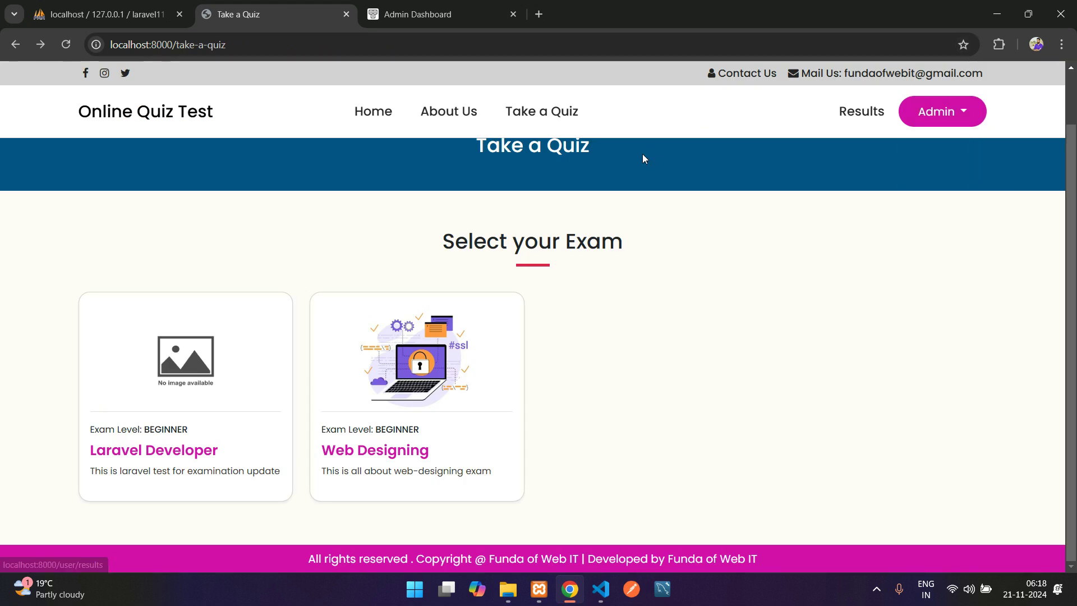
{"action": "left_click", "coordinate": [174, 413]}
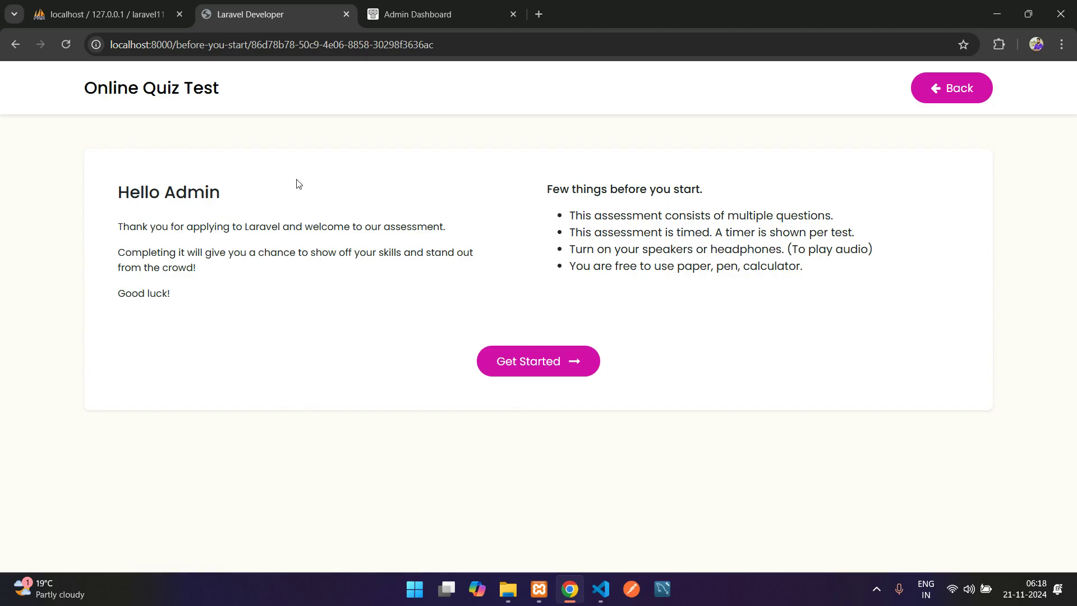
{"action": "left_click_drag", "start_coordinate": [95, 178], "coordinate": [256, 251]}
{"action": "left_click", "coordinate": [256, 251]}
Start the Laravel Developer exam and answer question 1 with Python.
{"action": "left_click", "coordinate": [567, 374]}
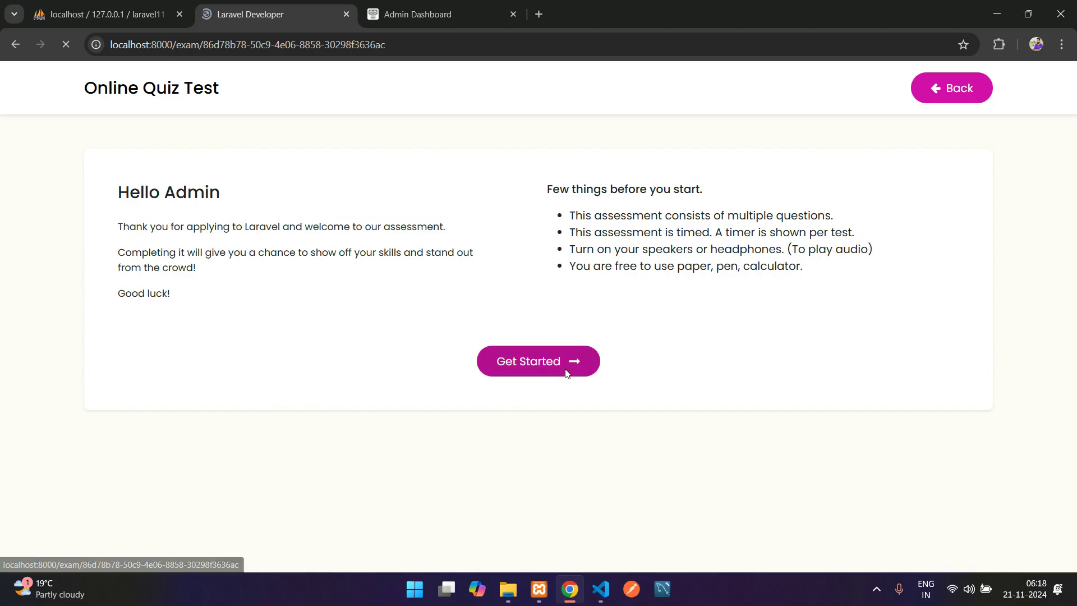
{"action": "left_click_drag", "start_coordinate": [121, 196], "coordinate": [365, 209]}
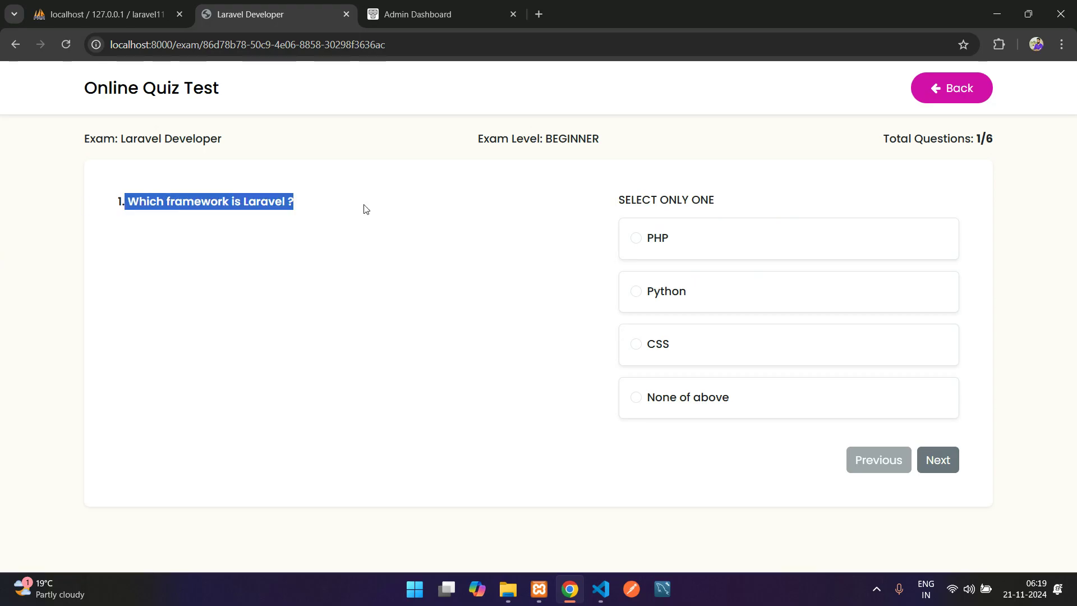
{"action": "left_click", "coordinate": [698, 244]}
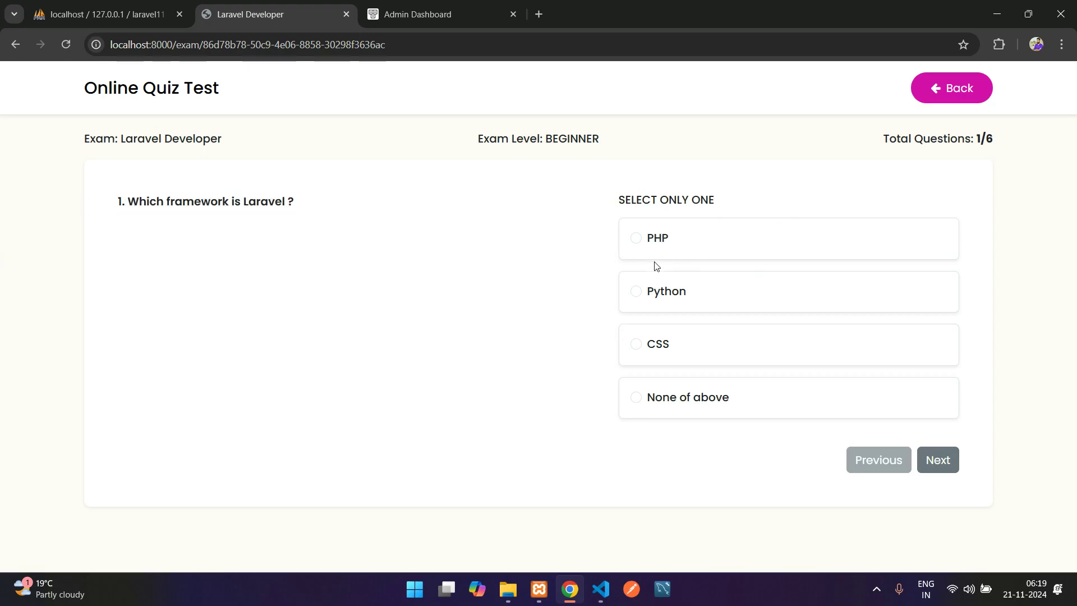
{"action": "left_click", "coordinate": [644, 238]}
{"action": "left_click", "coordinate": [638, 344]}
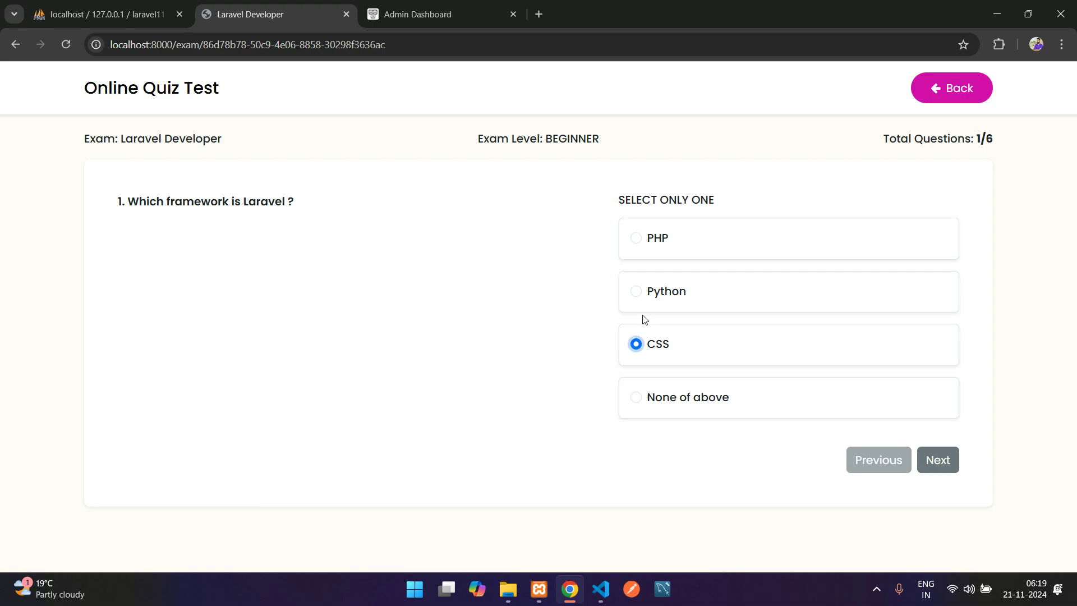
{"action": "left_click", "coordinate": [633, 290]}
{"action": "left_click", "coordinate": [931, 460]}
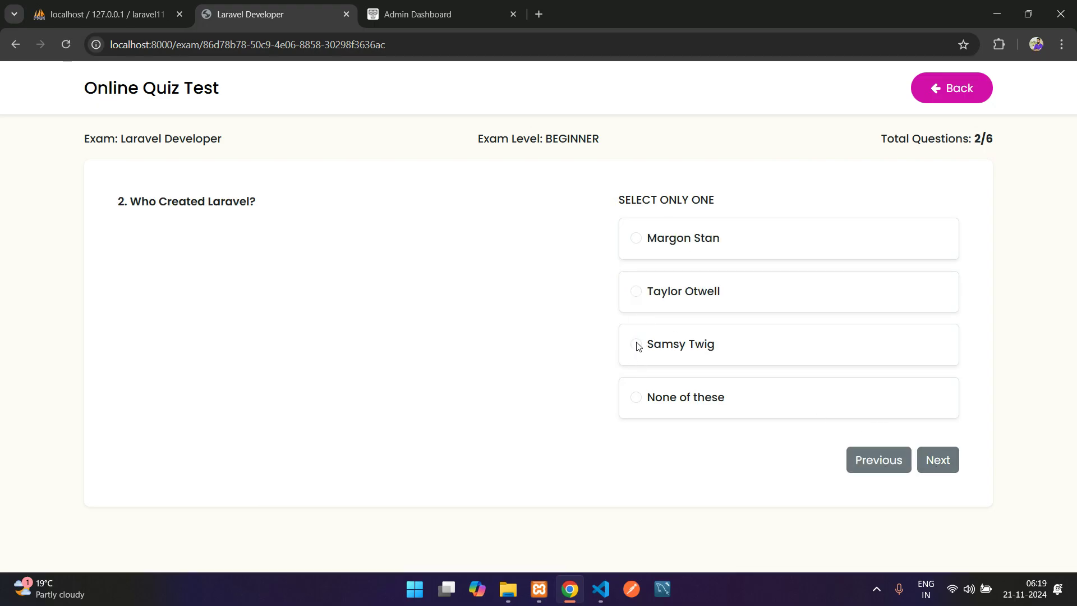
Answer Samsy Twig, php artisan start and php artisan serve for questions 2, 4 and 6, skipping 3 and 5.
{"action": "left_click", "coordinate": [637, 344]}
{"action": "left_click", "coordinate": [931, 462]}
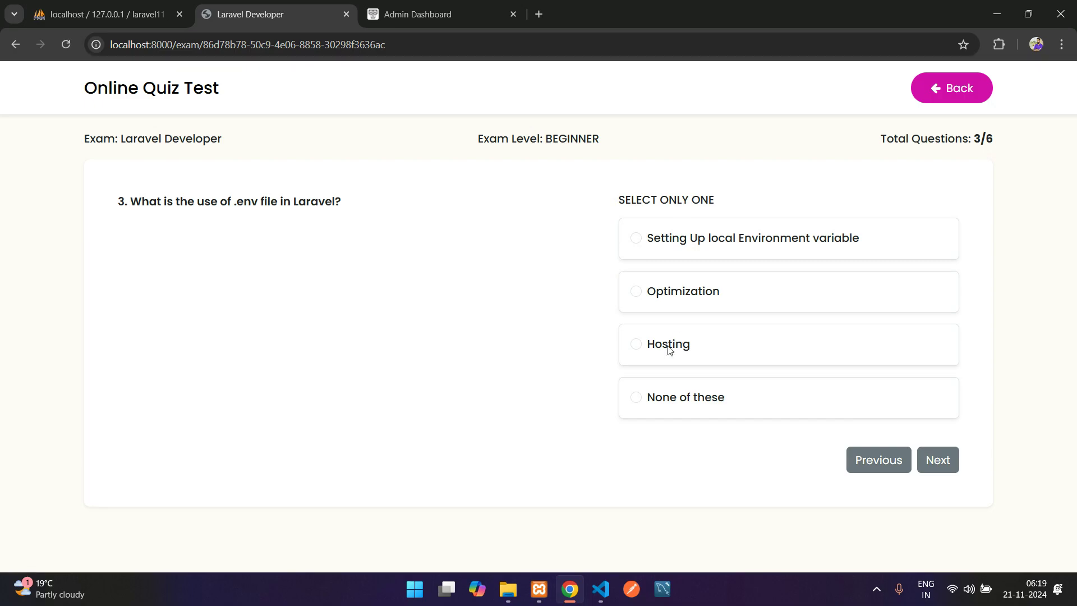
{"action": "left_click", "coordinate": [937, 465]}
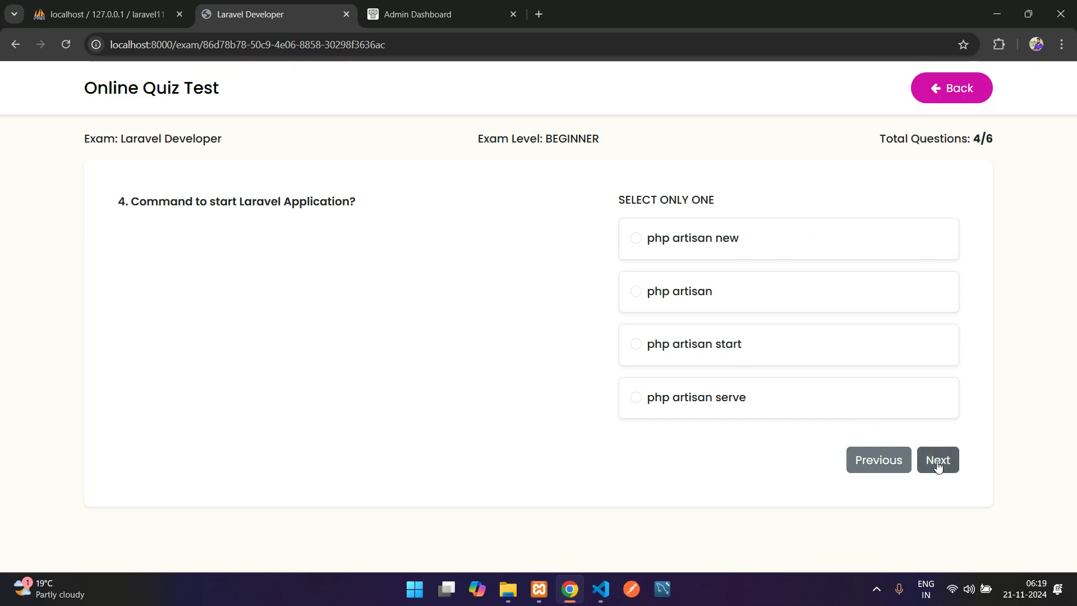
{"action": "left_click", "coordinate": [637, 345]}
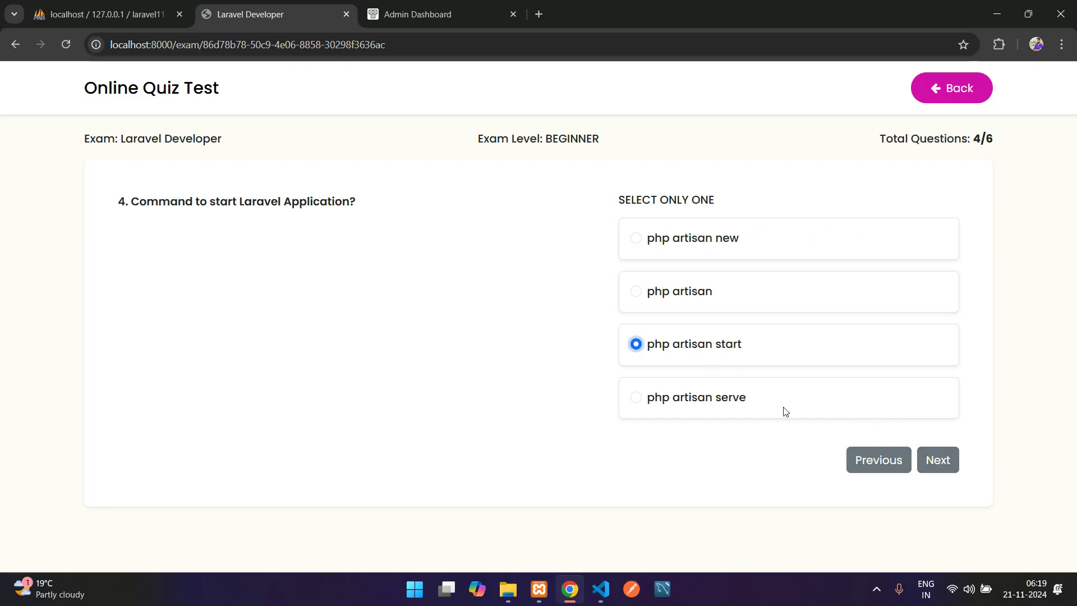
{"action": "left_click", "coordinate": [926, 463]}
{"action": "left_click", "coordinate": [927, 464]}
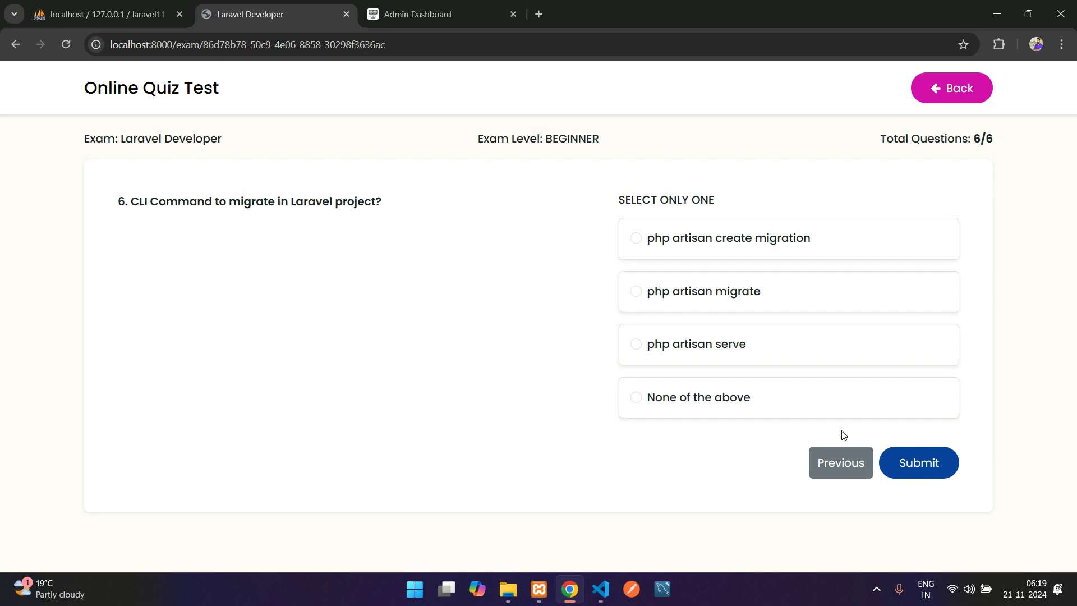
{"action": "left_click", "coordinate": [637, 346]}
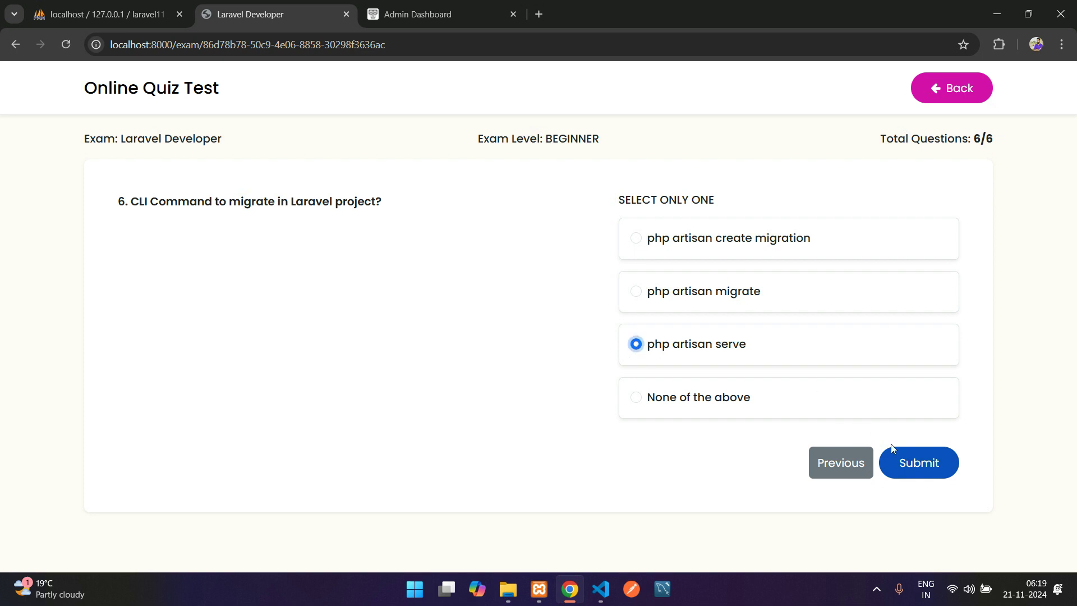
Submit the exam and go from the thank-you page to the Your Result page.
{"action": "left_click", "coordinate": [924, 469]}
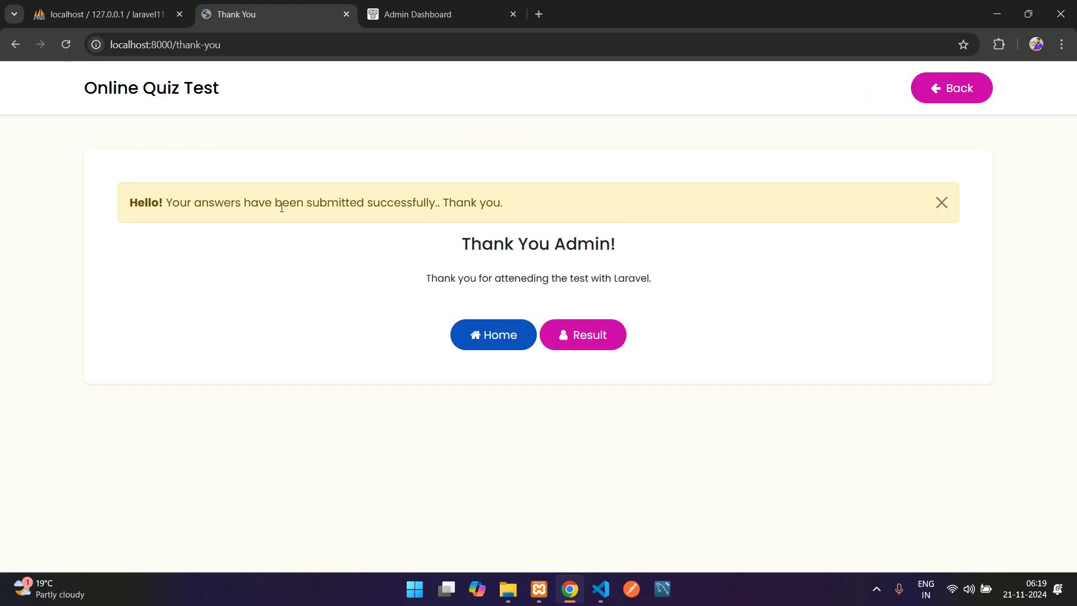
{"action": "left_click_drag", "start_coordinate": [432, 206], "coordinate": [498, 203]}
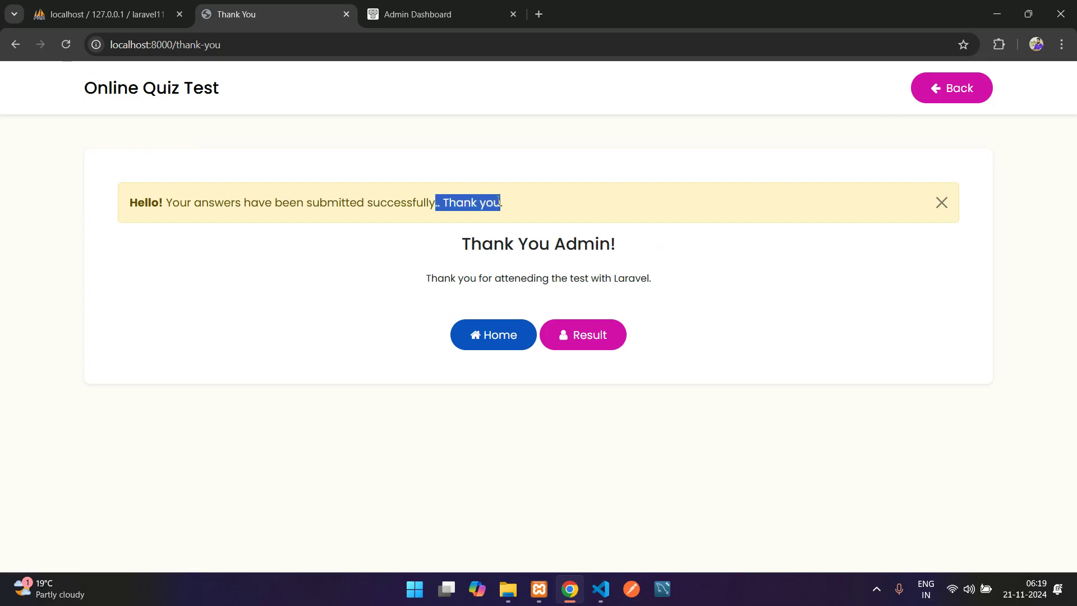
{"action": "left_click_drag", "start_coordinate": [458, 278], "coordinate": [554, 278]}
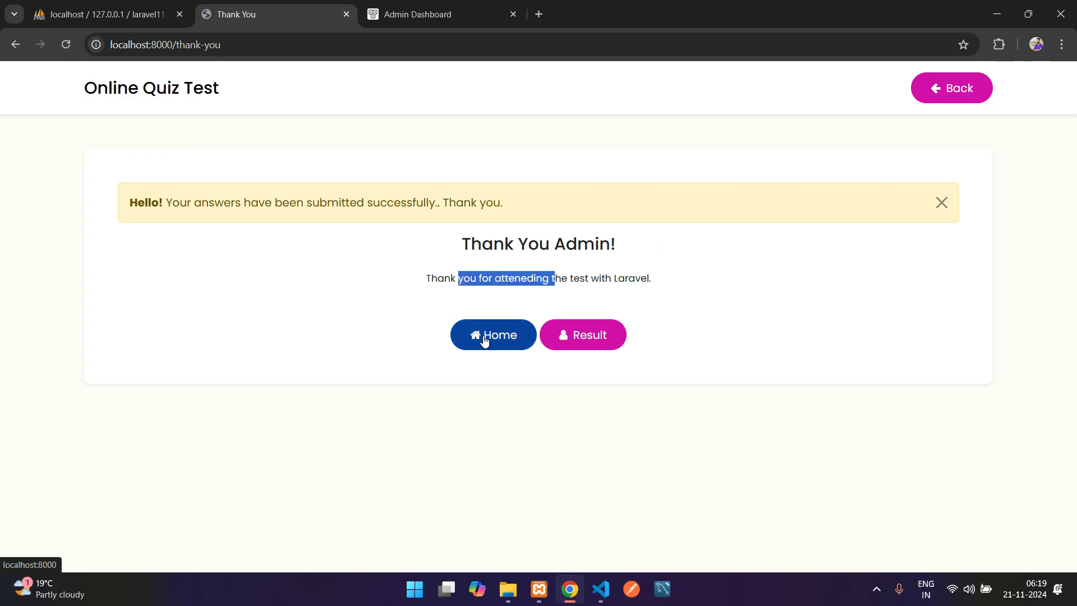
{"action": "left_click", "coordinate": [577, 335]}
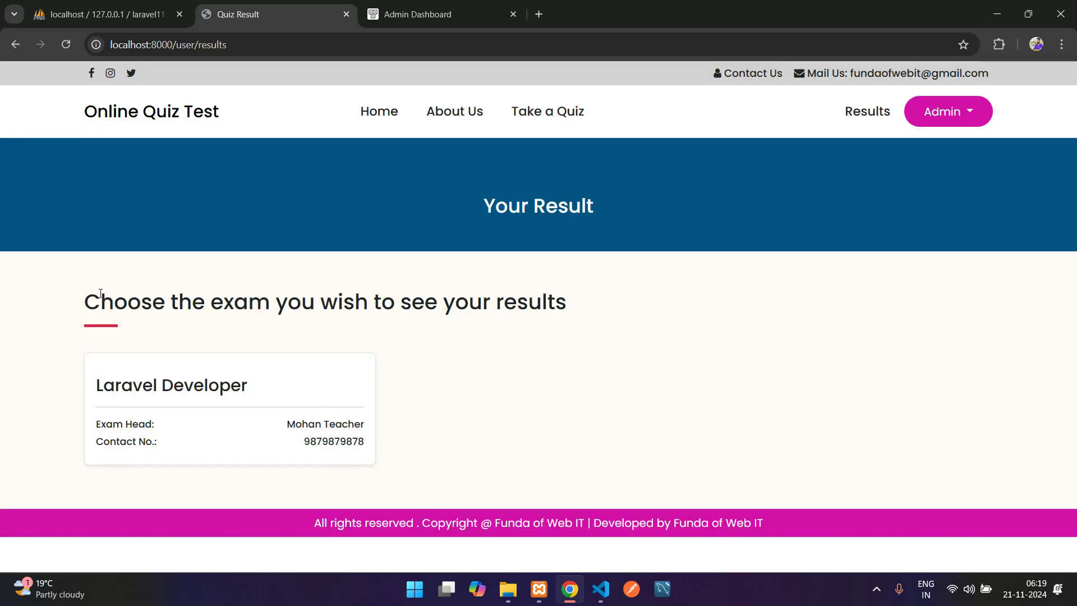
{"action": "left_click_drag", "start_coordinate": [100, 302], "coordinate": [286, 294]}
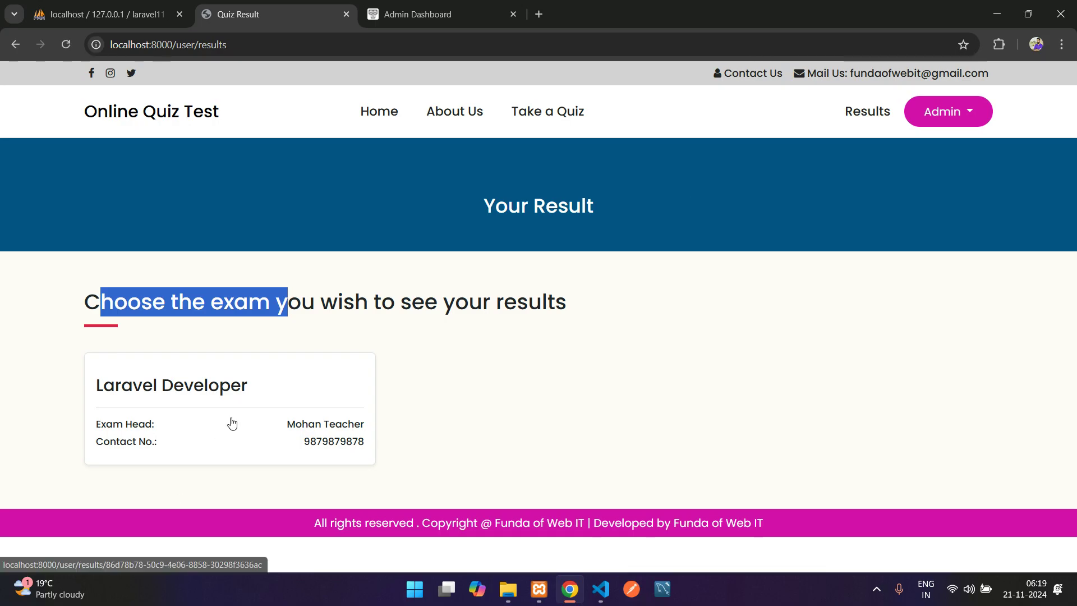
Open the Laravel Developer result and review its Not Answered rows and 0 / 6 total score.
{"action": "left_click", "coordinate": [258, 404]}
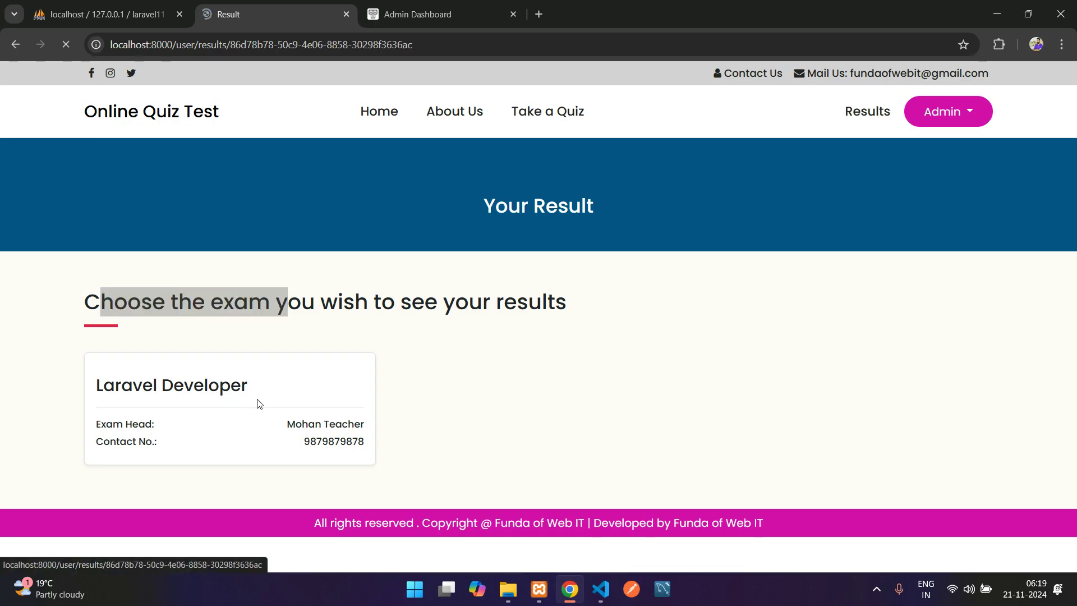
{"action": "scroll", "coordinate": [181, 359], "scroll_direction": "down", "scroll_amount": 1}
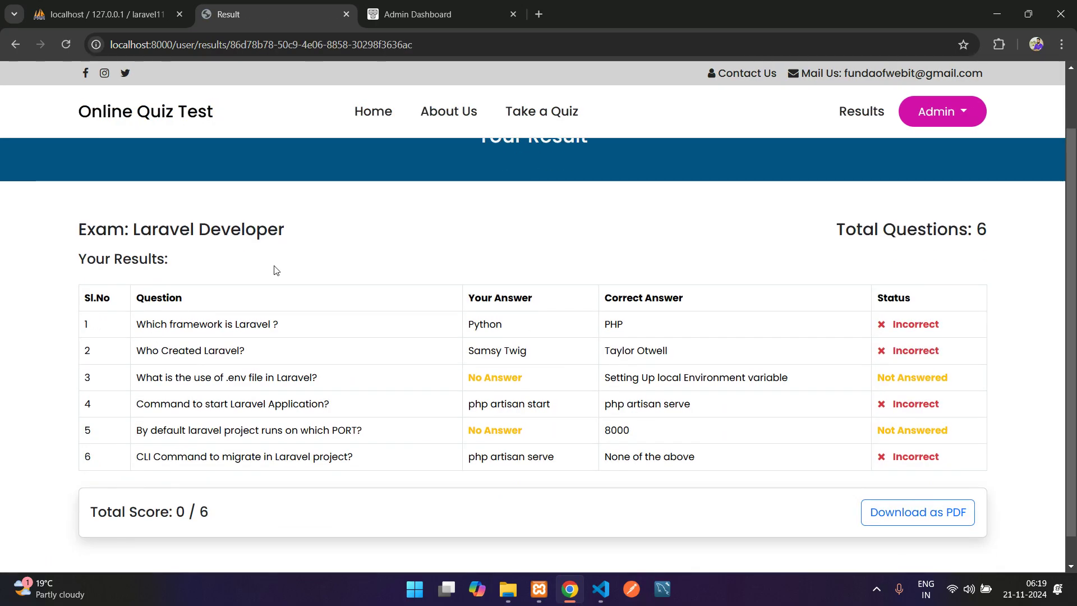
{"action": "scroll", "coordinate": [104, 262], "scroll_direction": "down", "scroll_amount": 1}
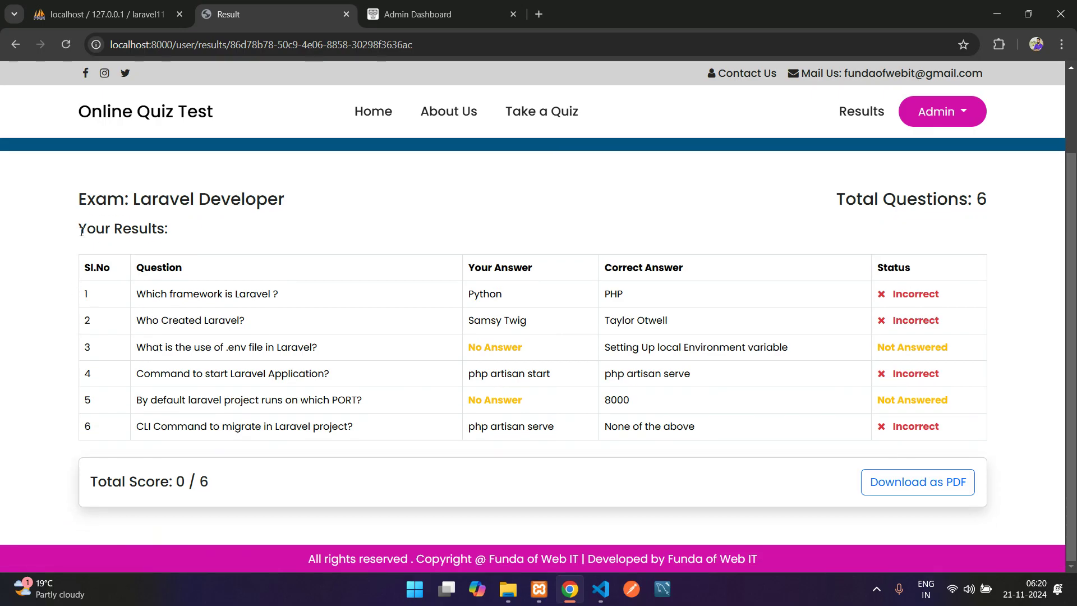
{"action": "left_click_drag", "start_coordinate": [877, 349], "coordinate": [958, 350]}
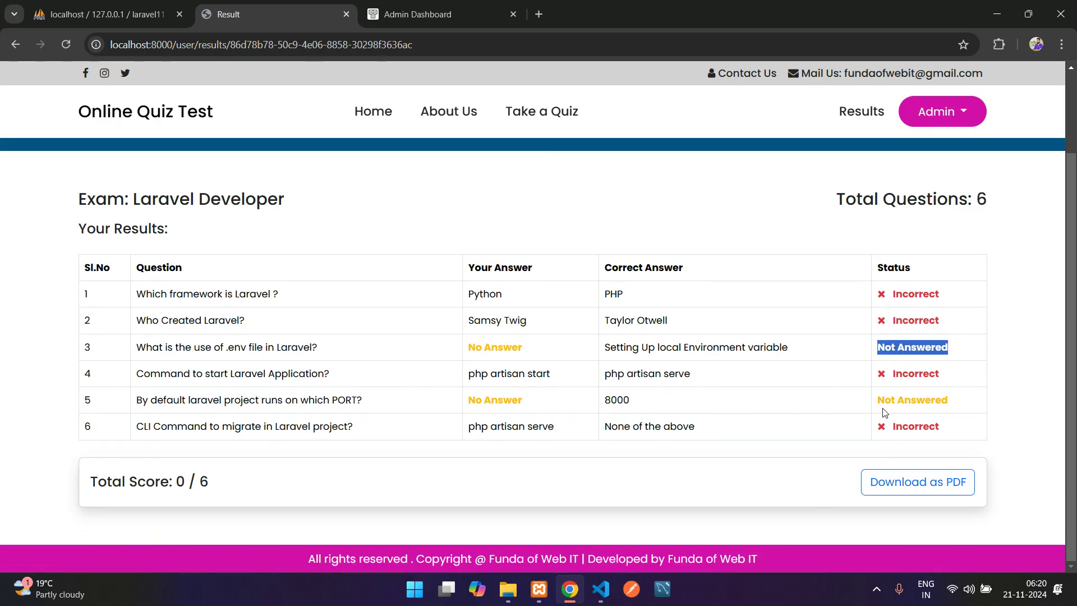
{"action": "left_click_drag", "start_coordinate": [884, 411], "coordinate": [949, 401]}
{"action": "left_click_drag", "start_coordinate": [879, 299], "coordinate": [957, 413]}
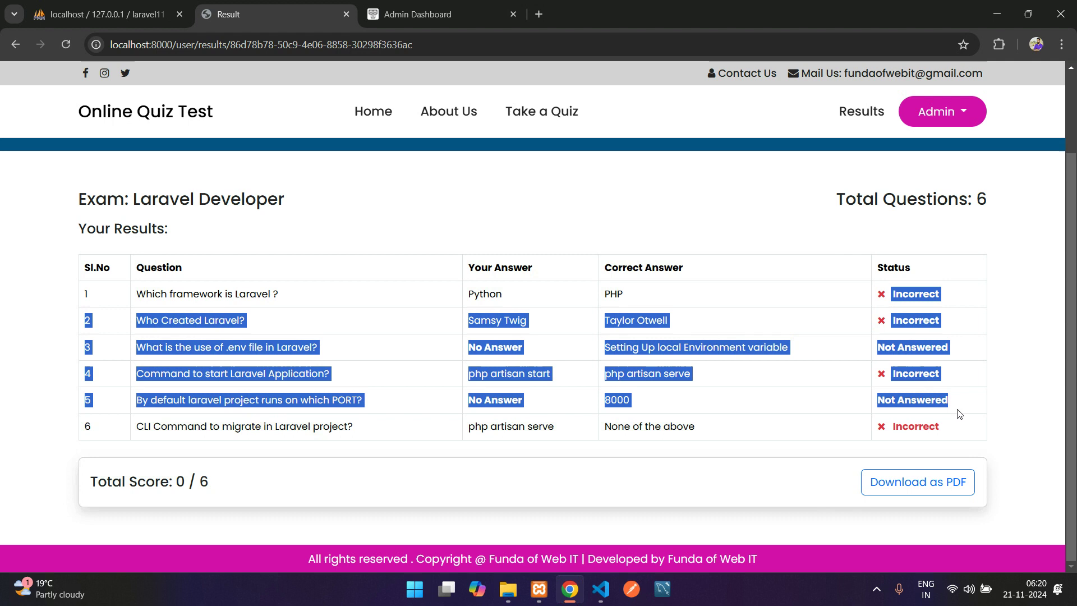
{"action": "left_click", "coordinate": [817, 496]}
{"action": "left_click_drag", "start_coordinate": [172, 481], "coordinate": [199, 482]}
{"action": "left_click", "coordinate": [237, 483]}
{"action": "left_click", "coordinate": [201, 483]}
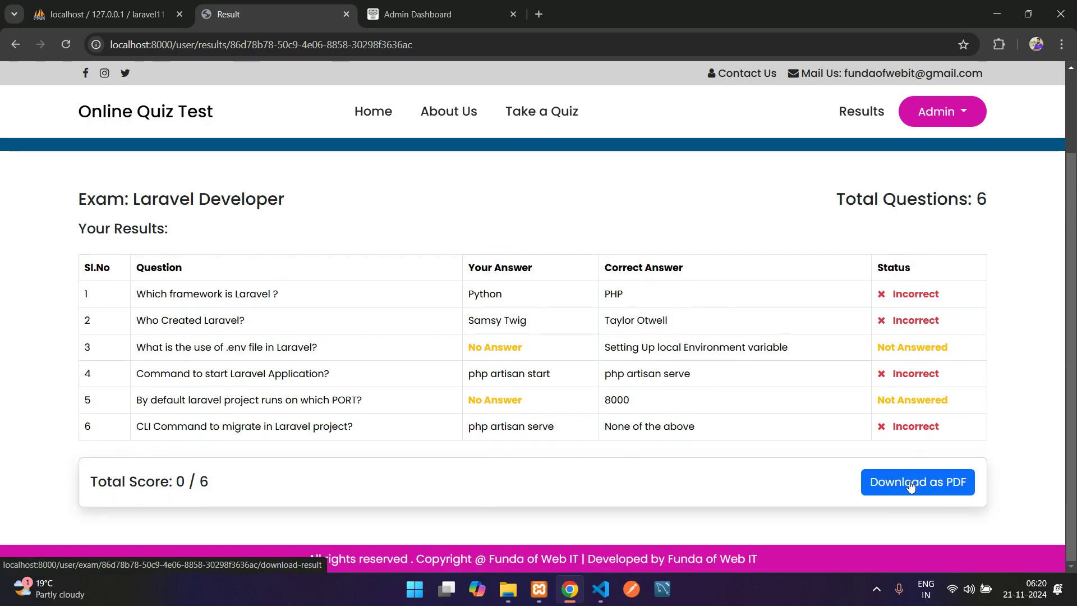
Download the result as exam-results-21-11-2024.pdf and open it in Chrome.
{"action": "left_click", "coordinate": [912, 486]}
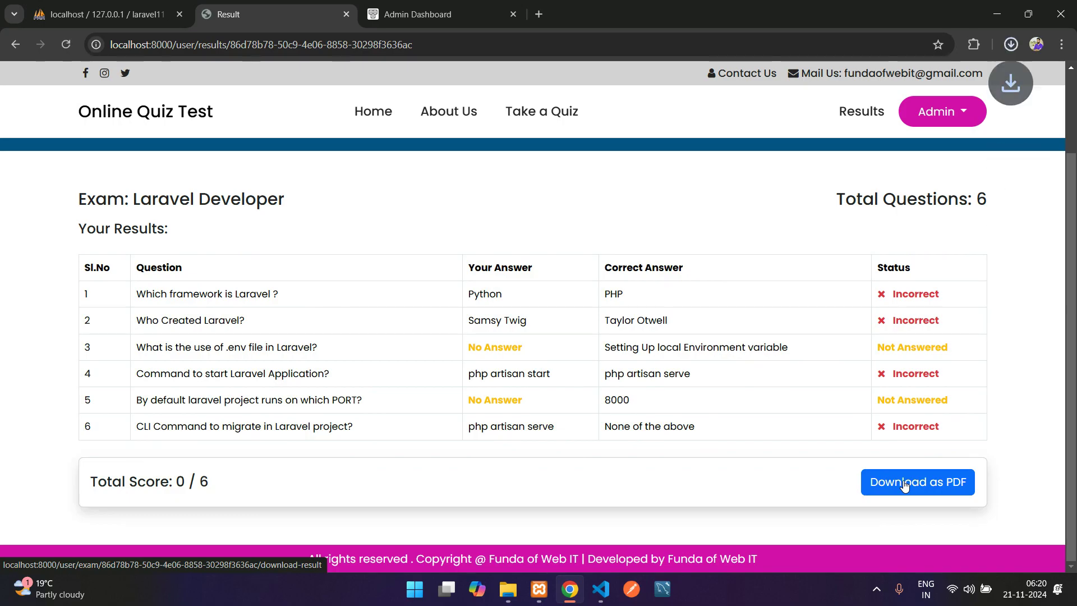
{"action": "left_click", "coordinate": [873, 85]}
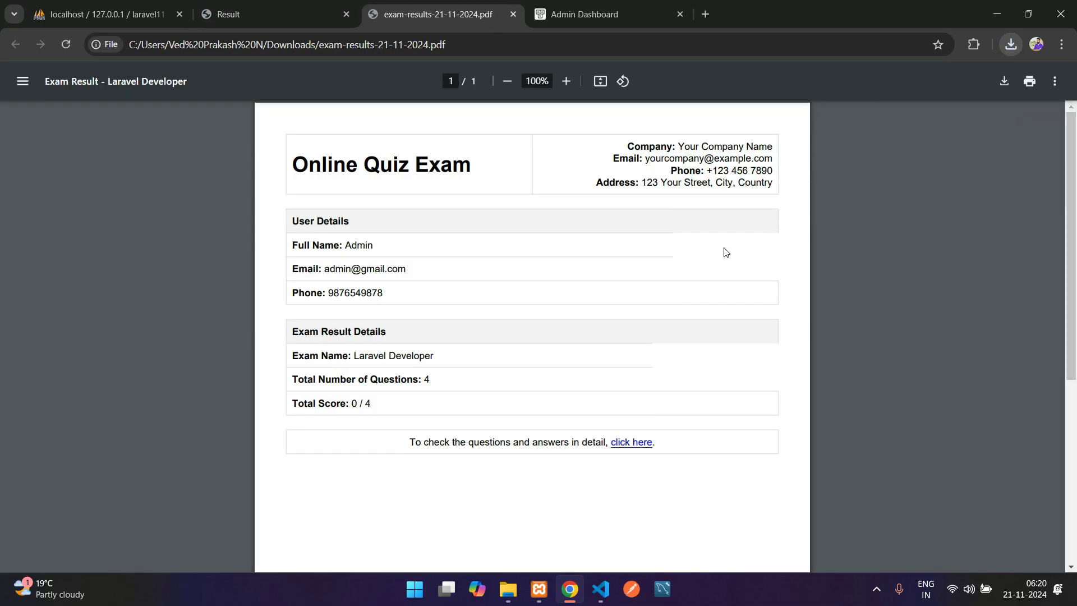
{"action": "double_click", "coordinate": [295, 175]}
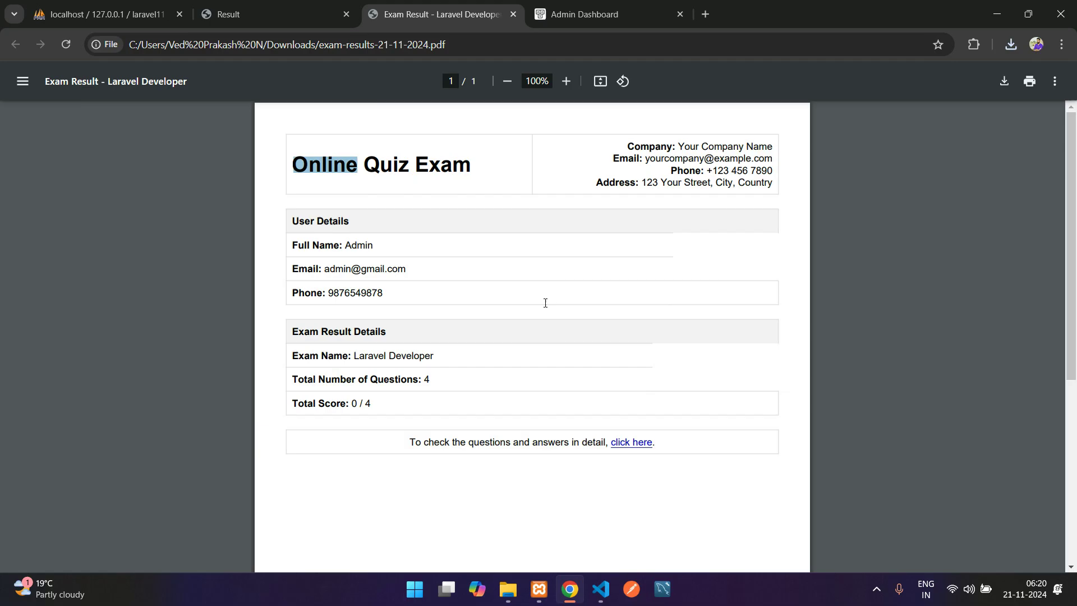
{"action": "left_click", "coordinate": [613, 329]}
{"action": "scroll", "coordinate": [601, 329], "scroll_direction": "down", "scroll_amount": 3}
{"action": "scroll", "coordinate": [597, 334], "scroll_direction": "up", "scroll_amount": 3}
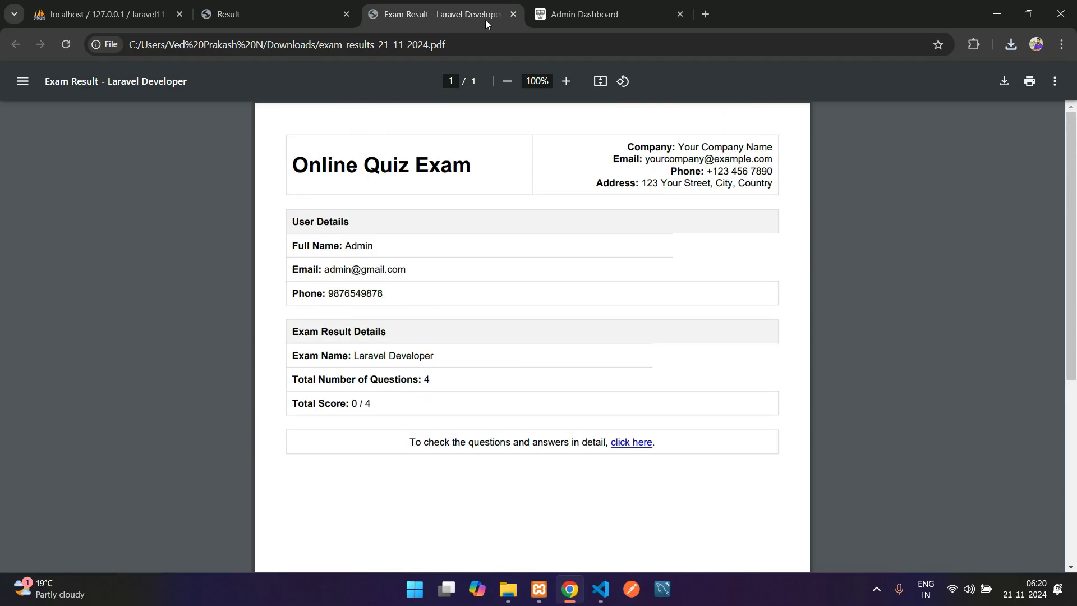
Close the PDF tab and go to the admin menu's exam results overview.
{"action": "left_click", "coordinate": [513, 14]}
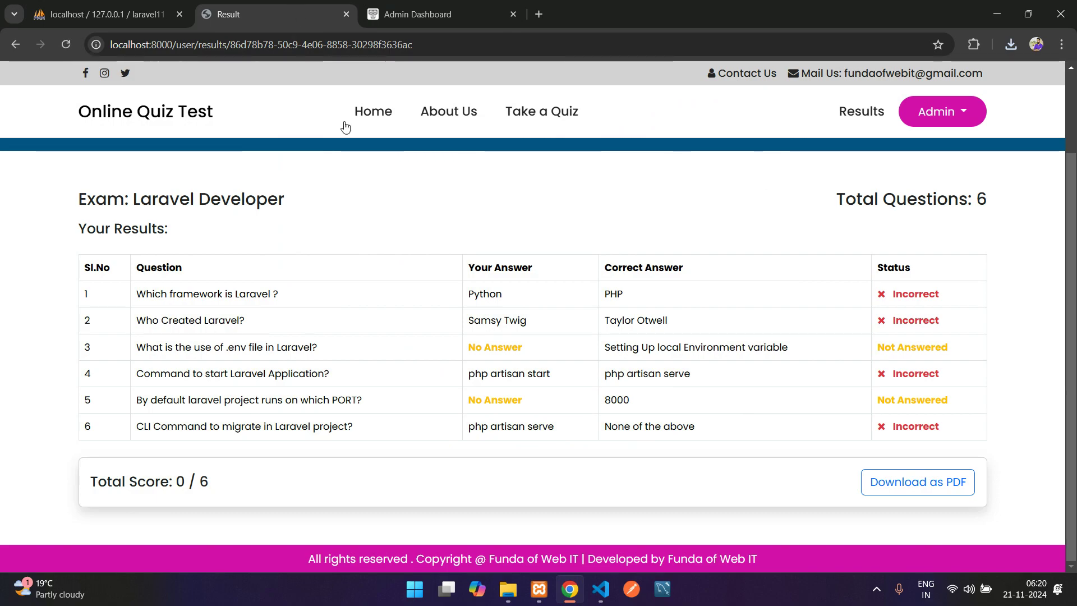
{"action": "scroll", "coordinate": [987, 154], "scroll_direction": "up", "scroll_amount": 2}
{"action": "left_click", "coordinate": [936, 112]}
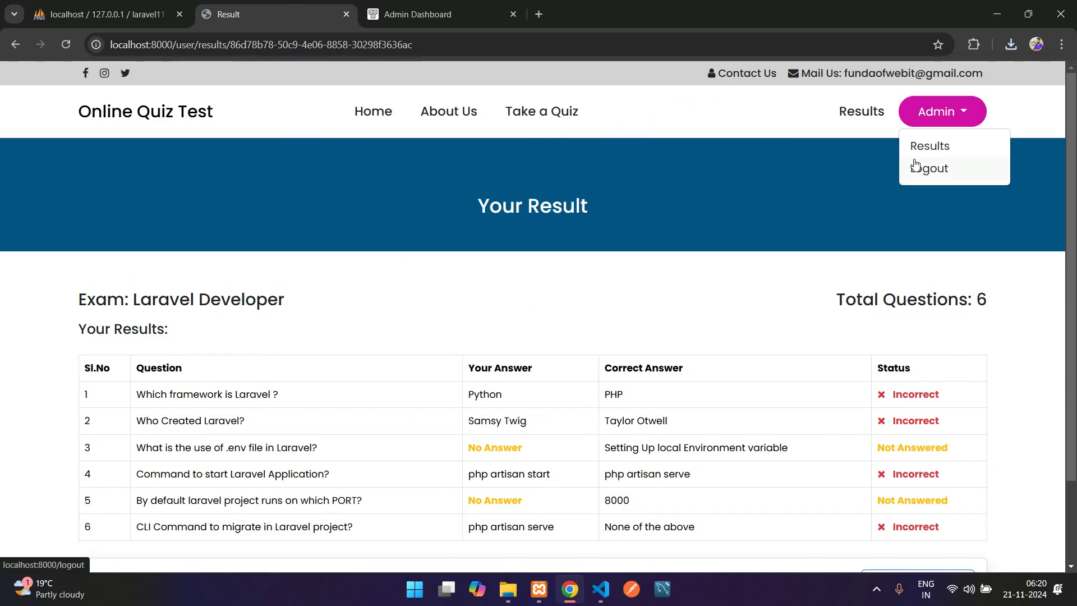
{"action": "left_click", "coordinate": [944, 150]}
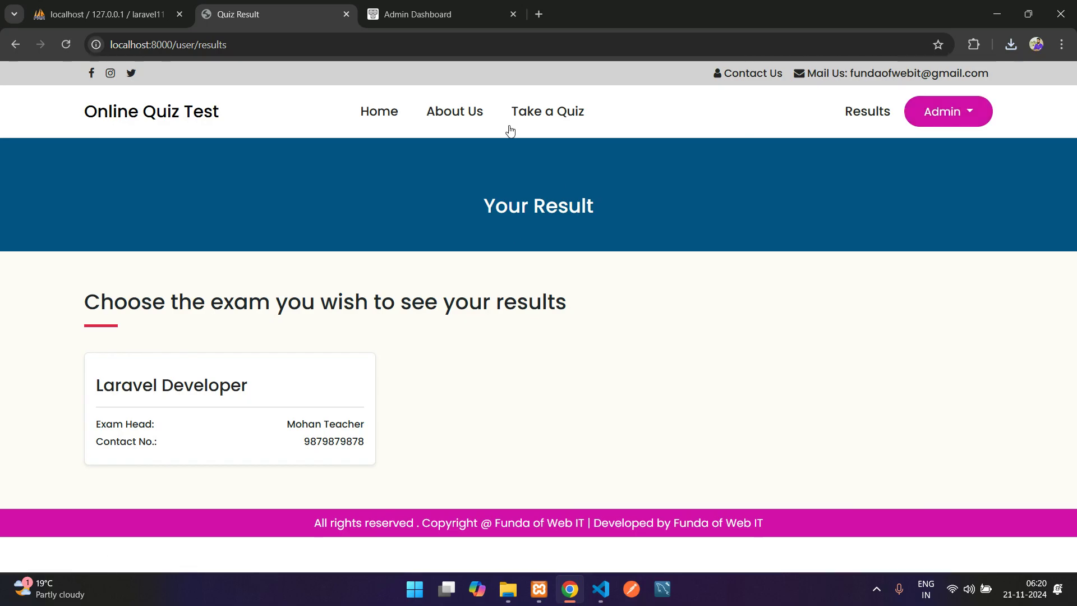
Try reopening the Laravel Developer quiz and read the 'already attempted this test' notice.
{"action": "left_click", "coordinate": [561, 114]}
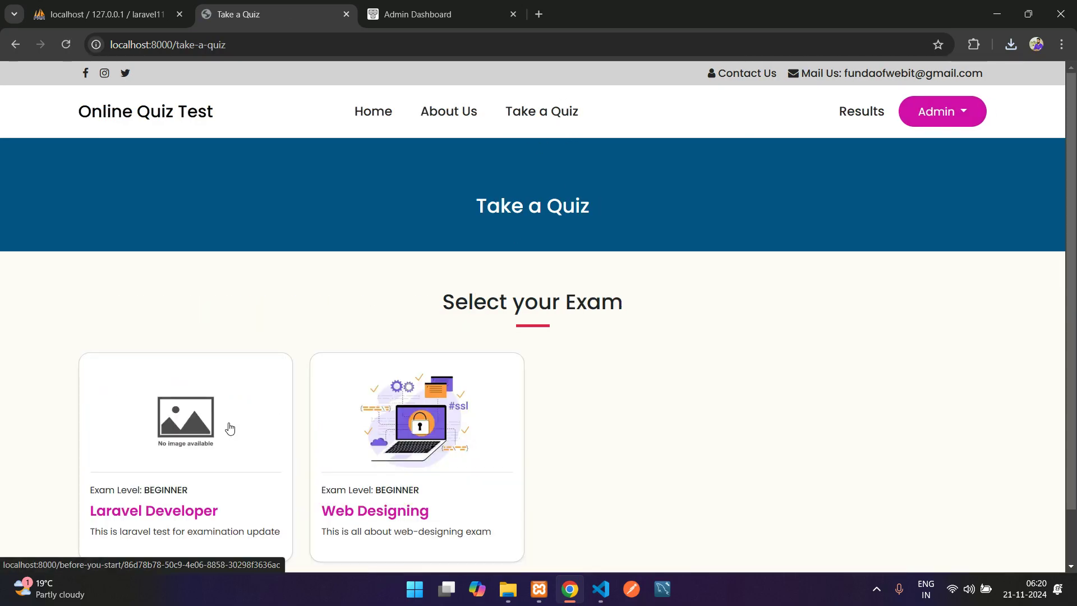
{"action": "scroll", "coordinate": [164, 380], "scroll_direction": "down", "scroll_amount": 1}
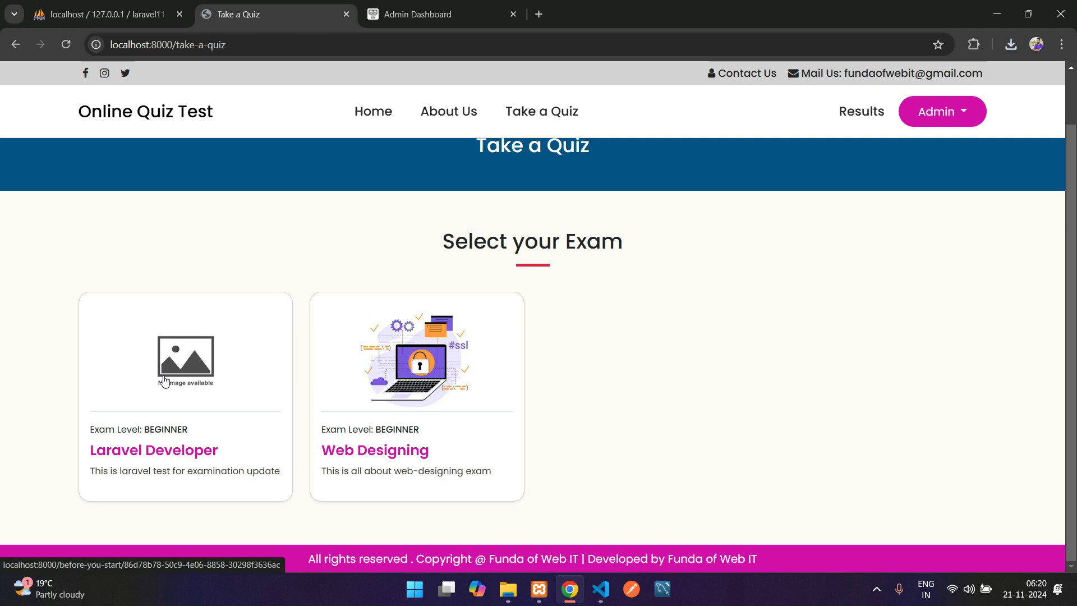
{"action": "left_click", "coordinate": [164, 380]}
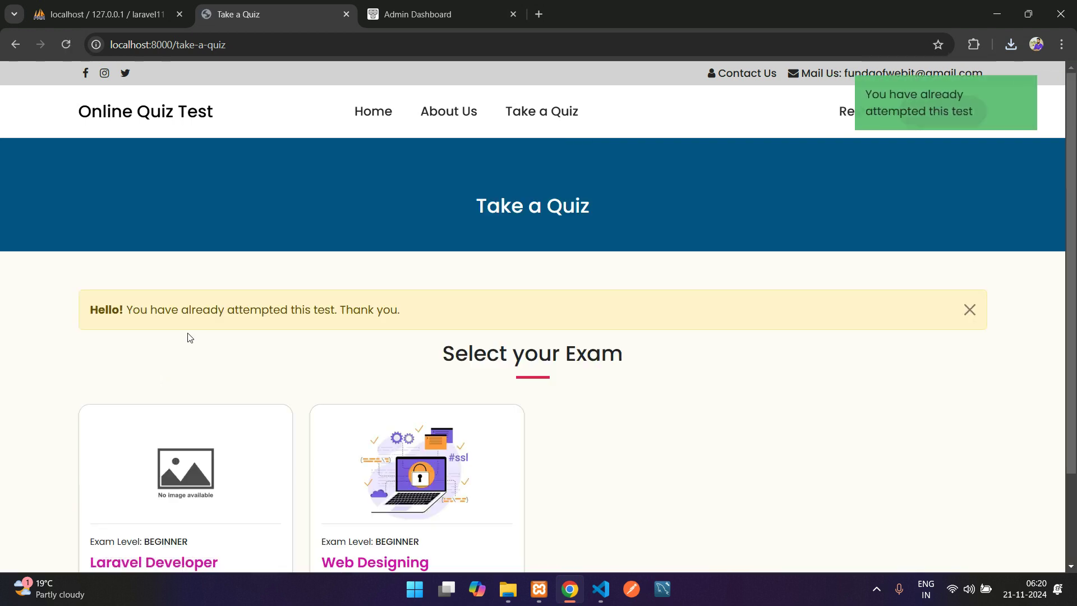
{"action": "left_click_drag", "start_coordinate": [137, 309], "coordinate": [414, 302]}
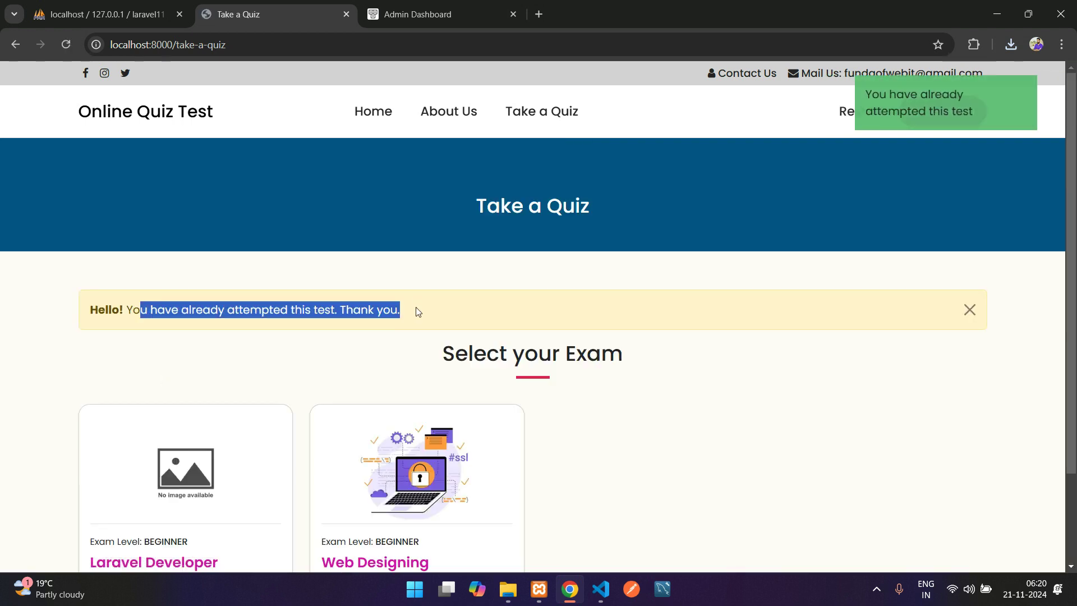
{"action": "left_click", "coordinate": [418, 312]}
{"action": "scroll", "coordinate": [322, 346], "scroll_direction": "down", "scroll_amount": 1}
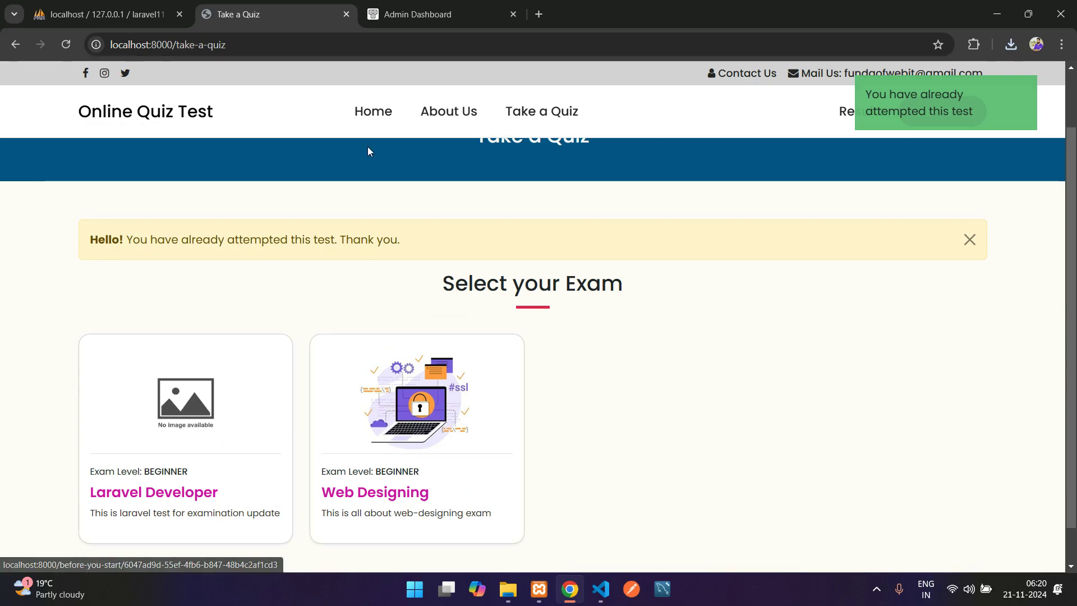
{"action": "scroll", "coordinate": [186, 344], "scroll_direction": "up", "scroll_amount": 1}
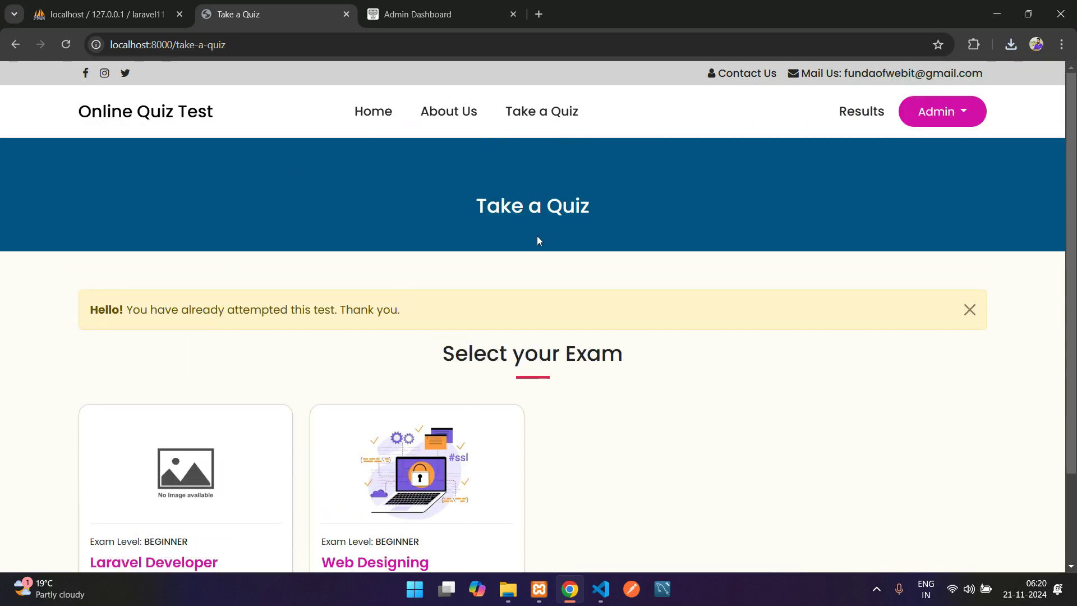
Reload the admin dashboard, then view the Exams list and glance at the add-exam form.
{"action": "left_click", "coordinate": [418, 14]}
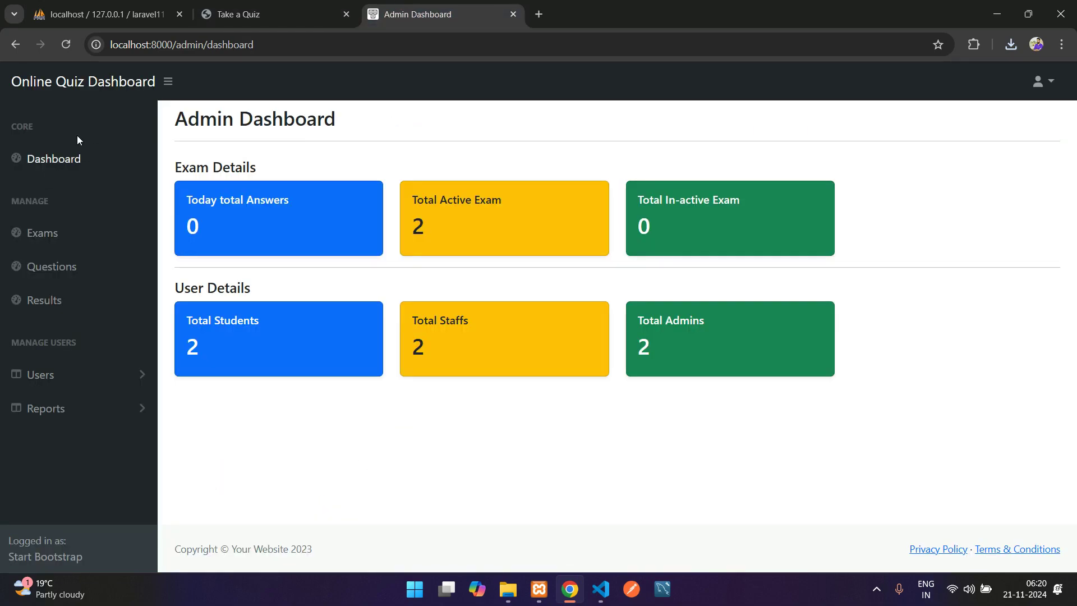
{"action": "left_click", "coordinate": [67, 162]}
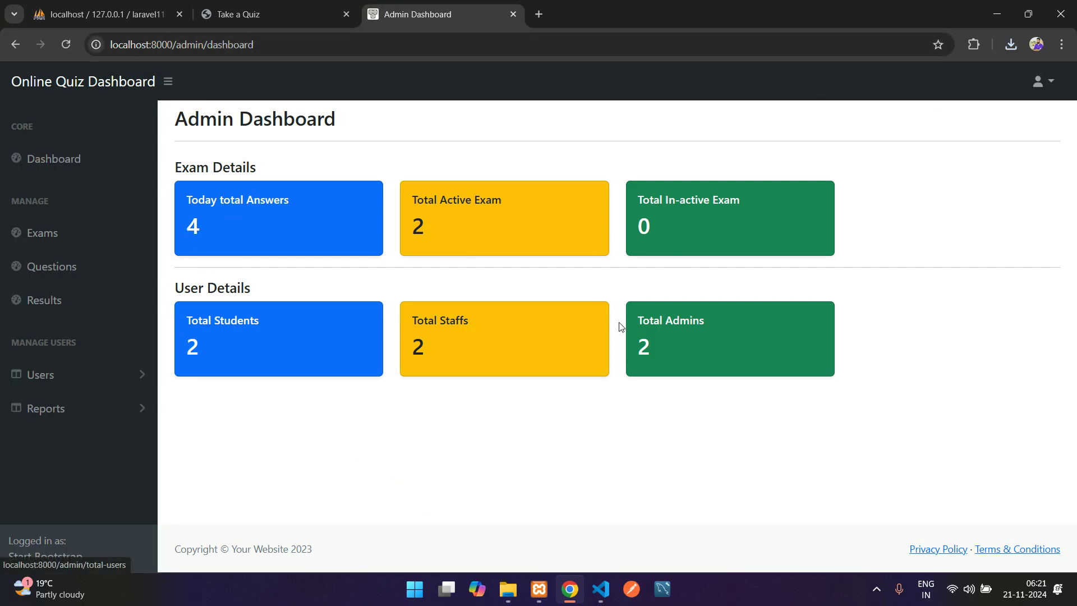
{"action": "left_click", "coordinate": [51, 235]}
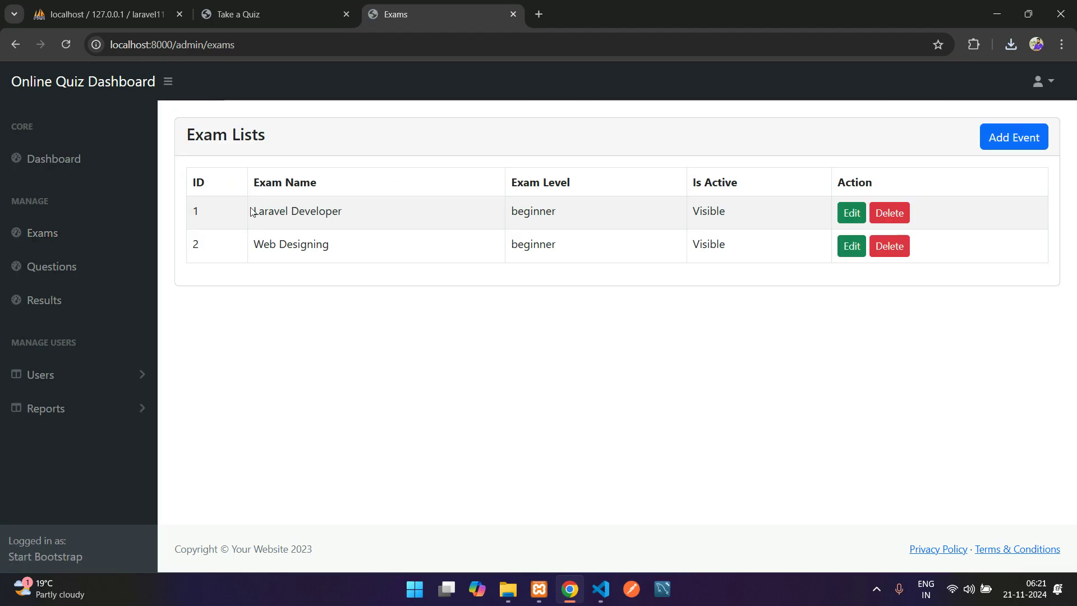
{"action": "left_click_drag", "start_coordinate": [252, 211], "coordinate": [450, 210]}
{"action": "left_click", "coordinate": [998, 144]}
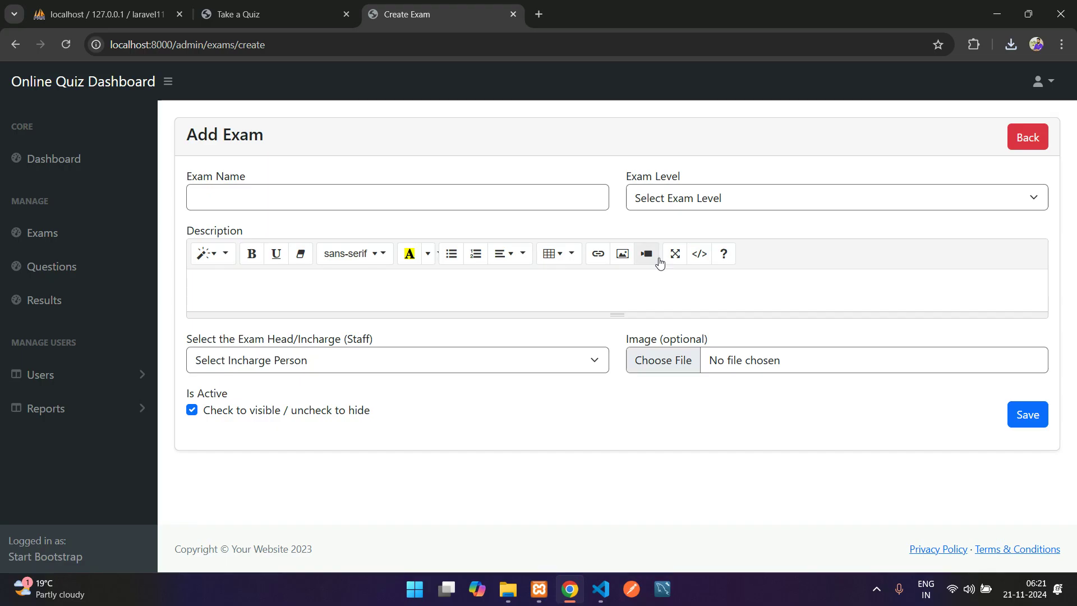
{"action": "key", "text": "alt+Left"}
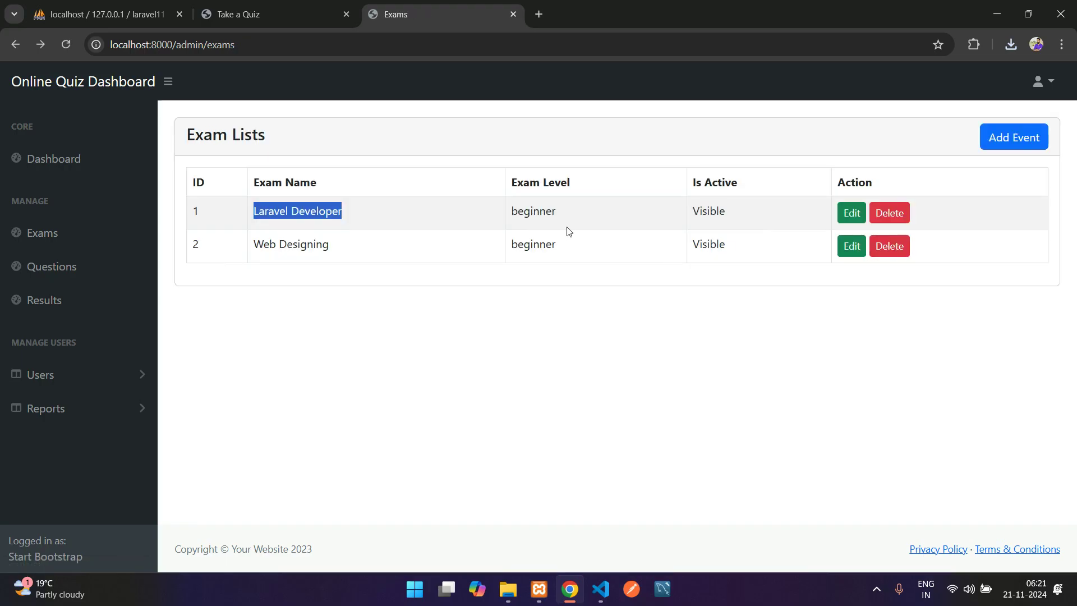
Open the Questions page and preview the add-question form with Laravel Developer chosen.
{"action": "left_click", "coordinate": [48, 268]}
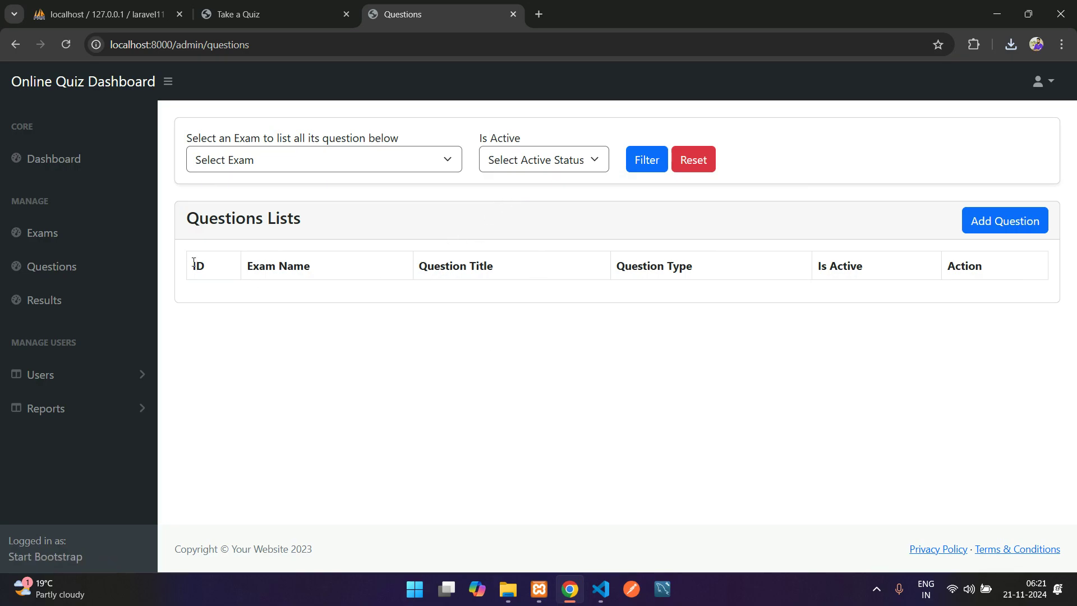
{"action": "left_click_drag", "start_coordinate": [193, 263], "coordinate": [822, 284]}
{"action": "left_click", "coordinate": [882, 279]}
{"action": "left_click", "coordinate": [1008, 227]}
{"action": "left_click", "coordinate": [309, 196]}
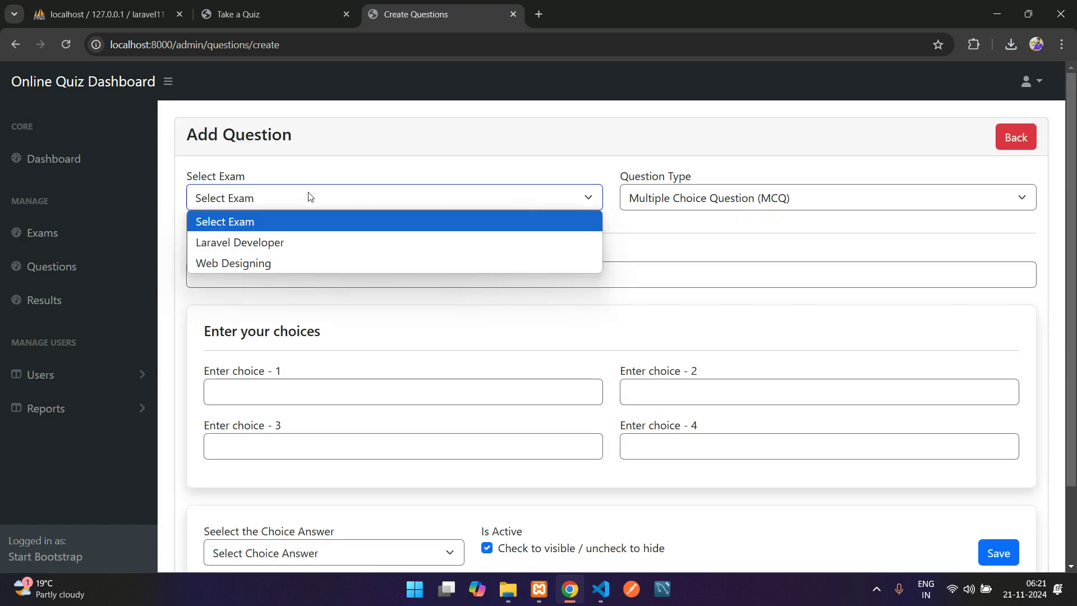
{"action": "left_click", "coordinate": [335, 241]}
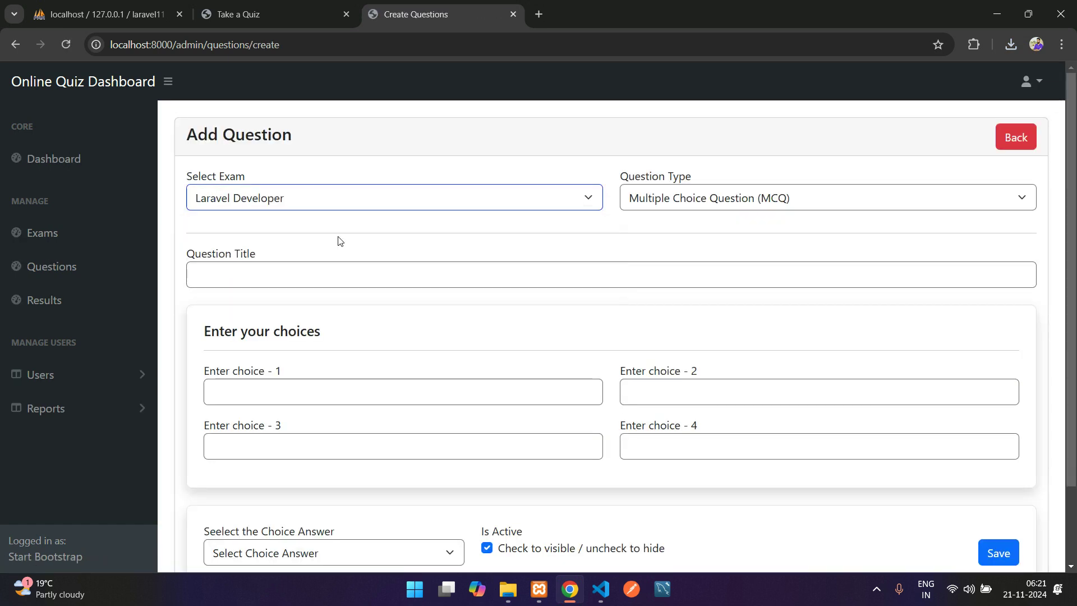
{"action": "key", "text": "alt+Left"}
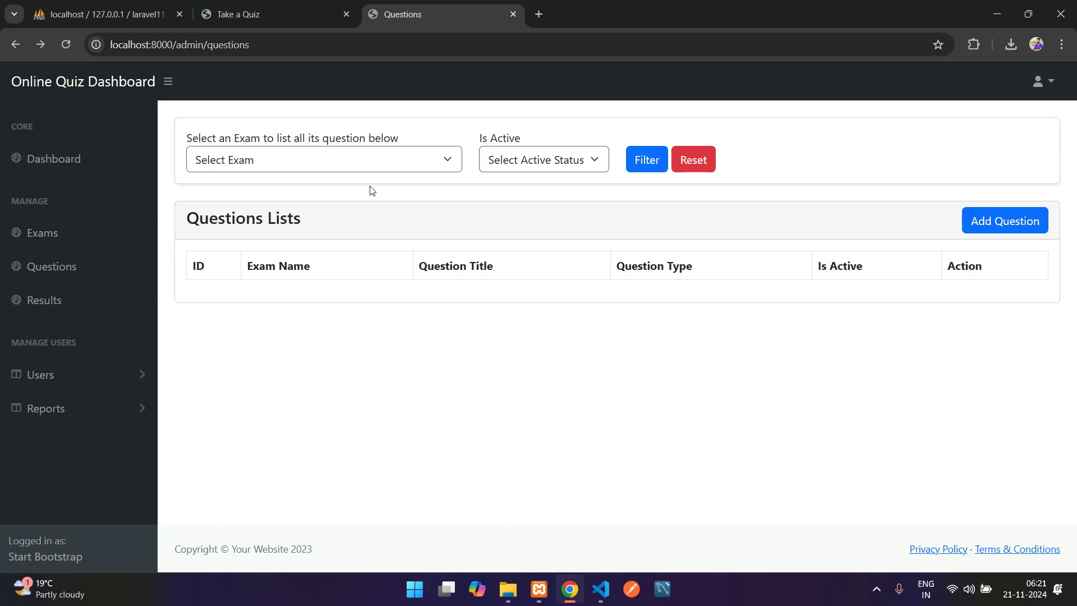
Filter the questions list by the Laravel Developer exam.
{"action": "left_click", "coordinate": [379, 168]}
{"action": "left_click", "coordinate": [277, 226]}
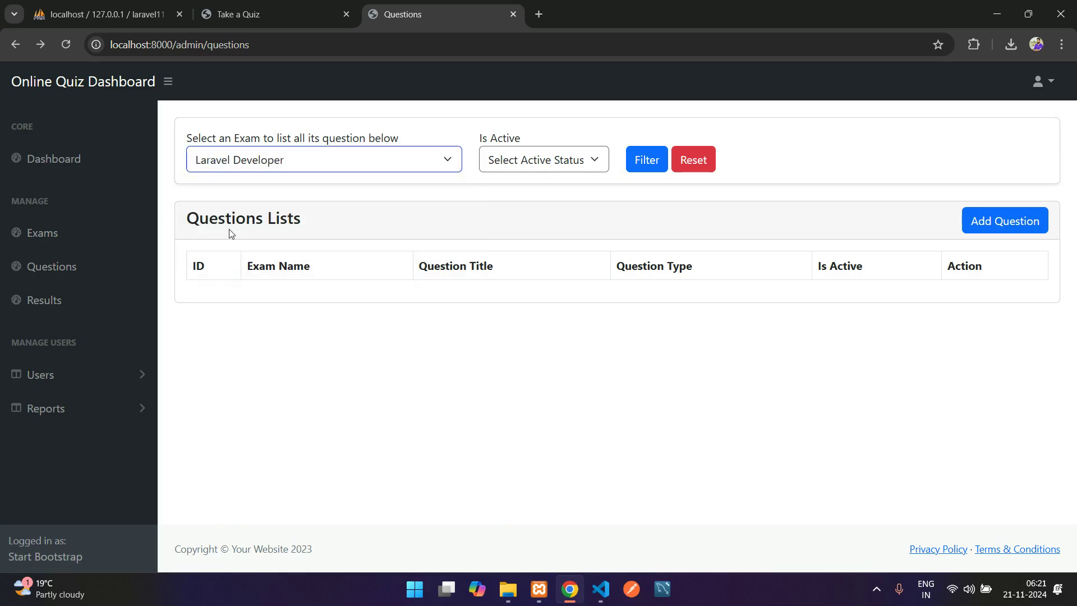
{"action": "left_click", "coordinate": [638, 159]}
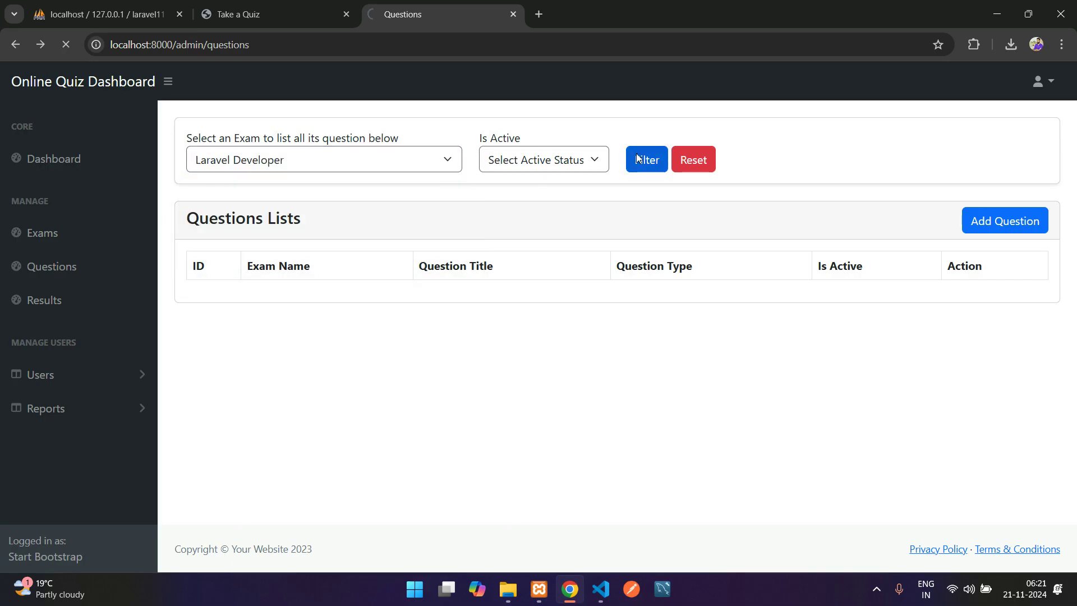
{"action": "left_click_drag", "start_coordinate": [353, 310], "coordinate": [478, 397]}
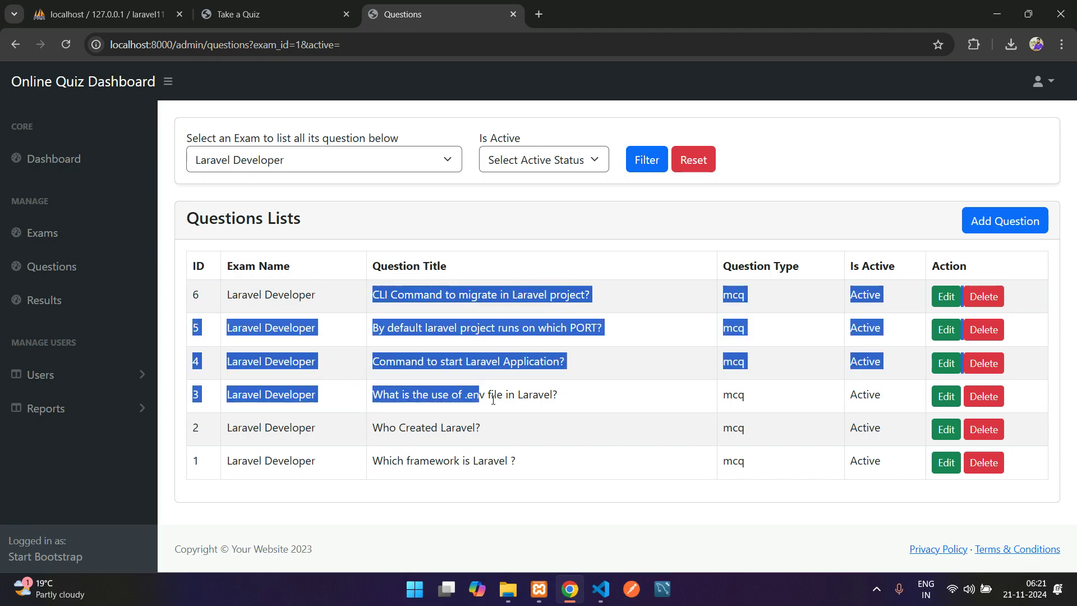
{"action": "left_click", "coordinate": [499, 403]}
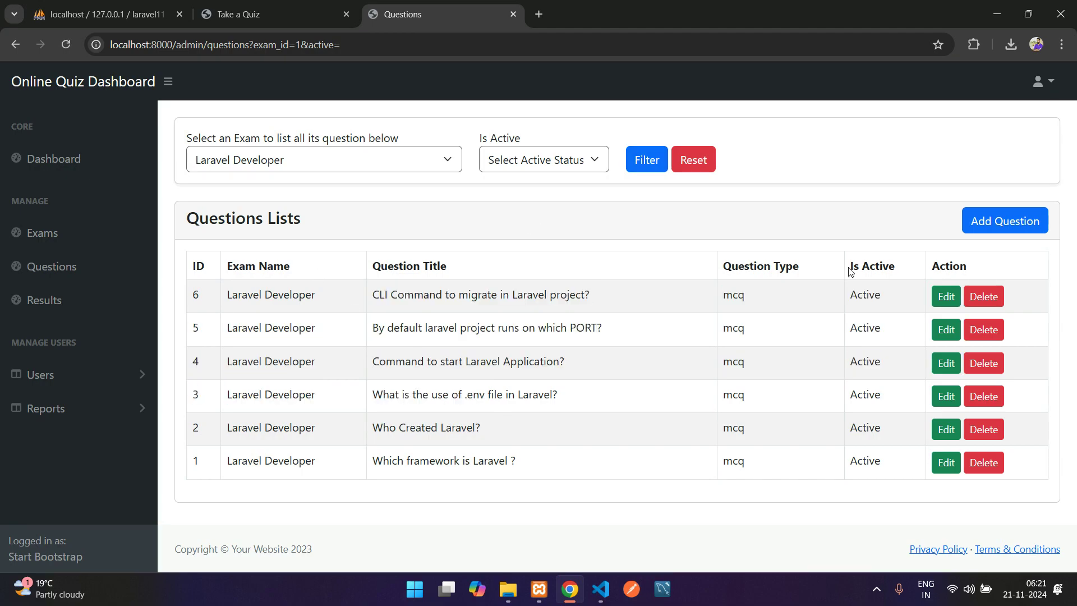
Filter by In-Active status, then by Active, listing all six active questions.
{"action": "triple_click", "coordinate": [880, 267]}
{"action": "left_click", "coordinate": [571, 152]}
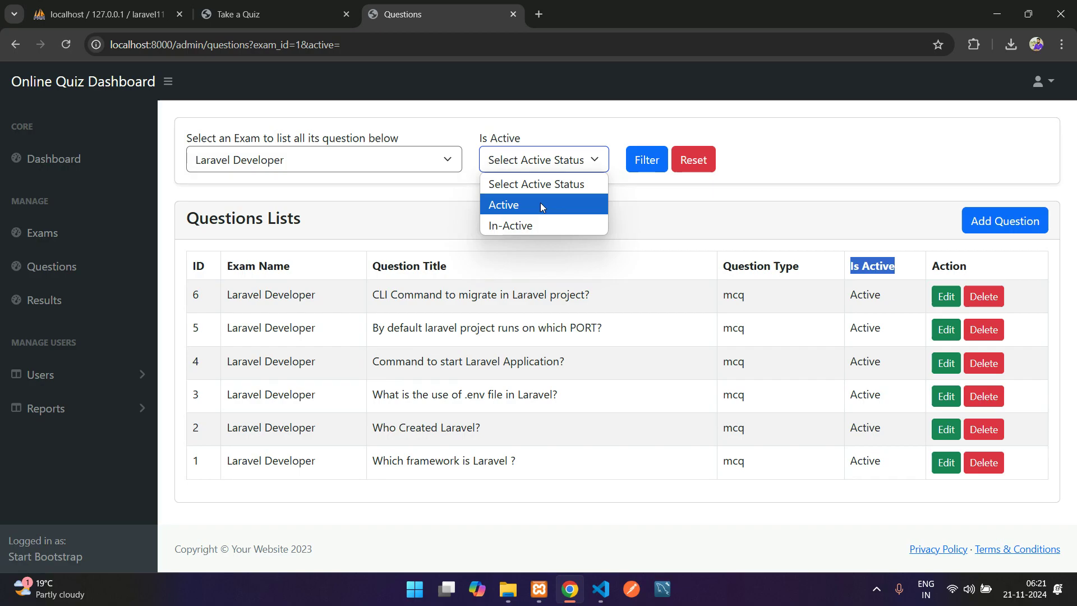
{"action": "left_click", "coordinate": [678, 209]}
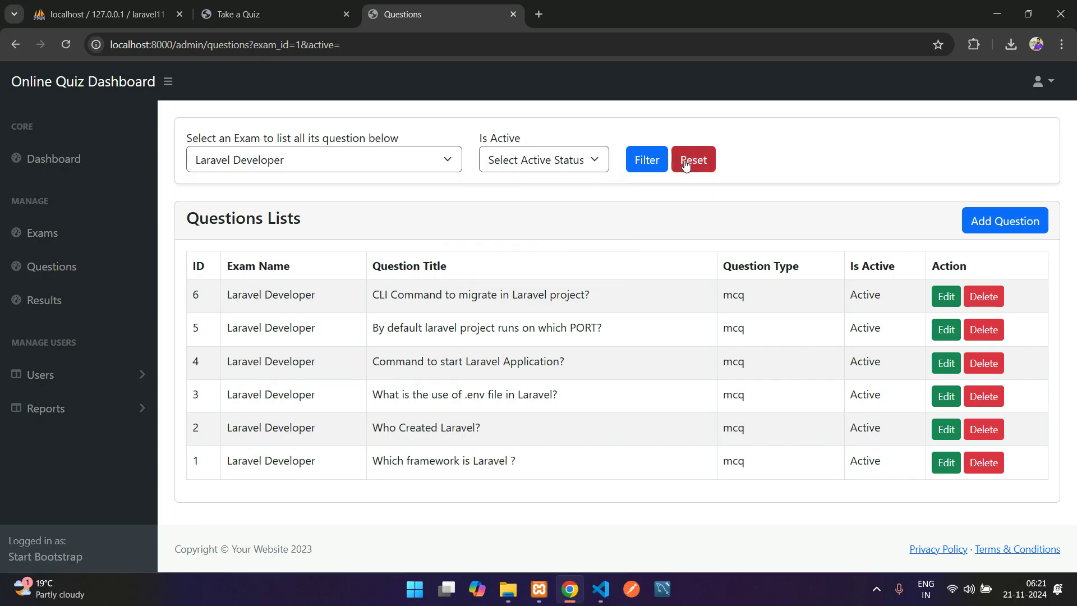
{"action": "left_click", "coordinate": [596, 161]}
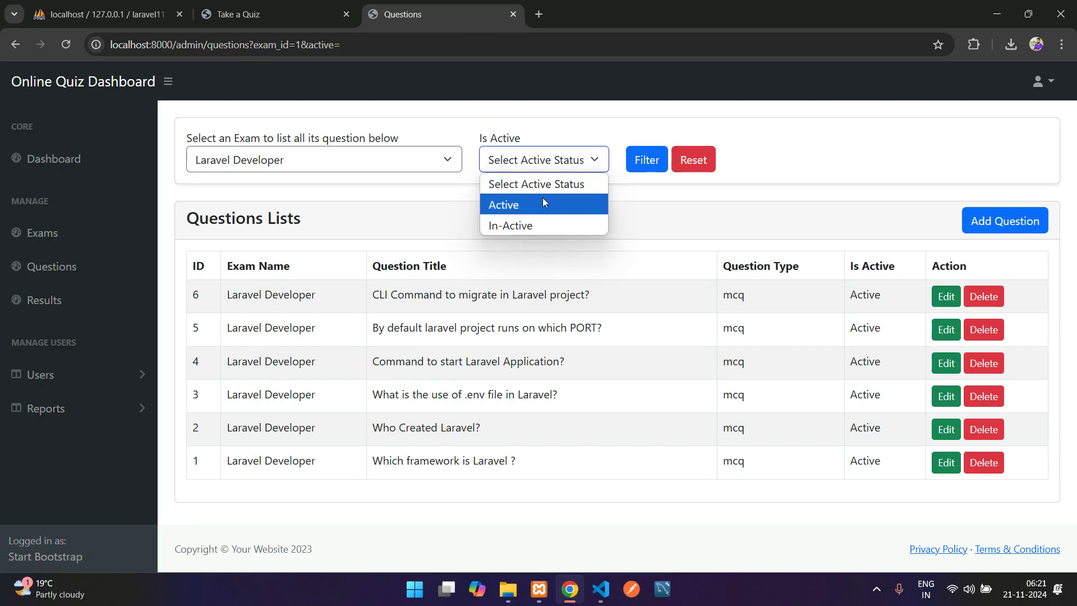
{"action": "left_click", "coordinate": [531, 225]}
{"action": "left_click", "coordinate": [665, 165]}
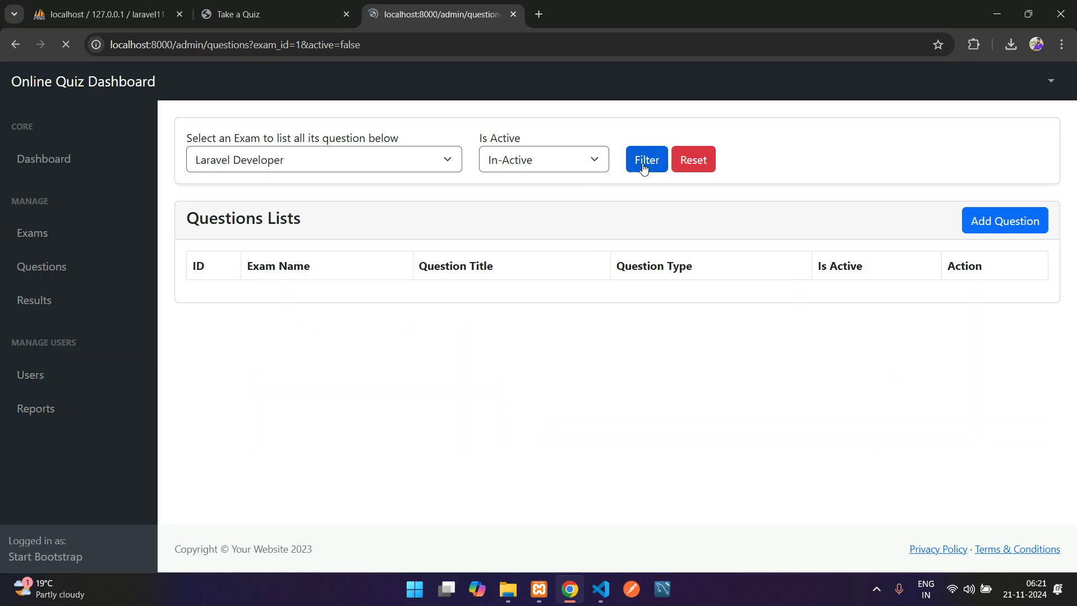
{"action": "left_click", "coordinate": [579, 162]}
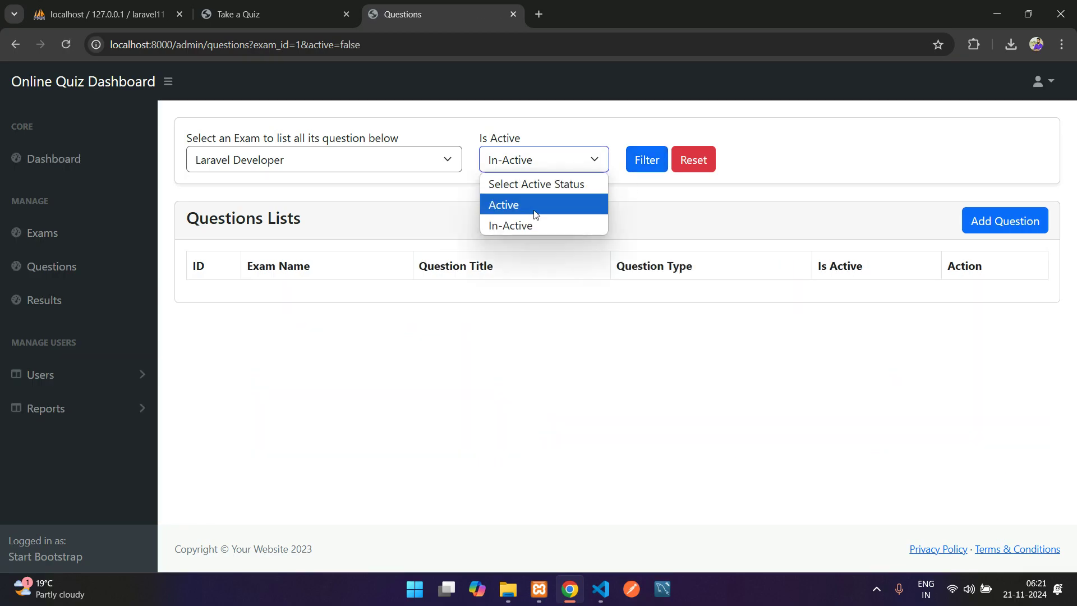
{"action": "left_click", "coordinate": [531, 217]}
{"action": "left_click", "coordinate": [646, 161]}
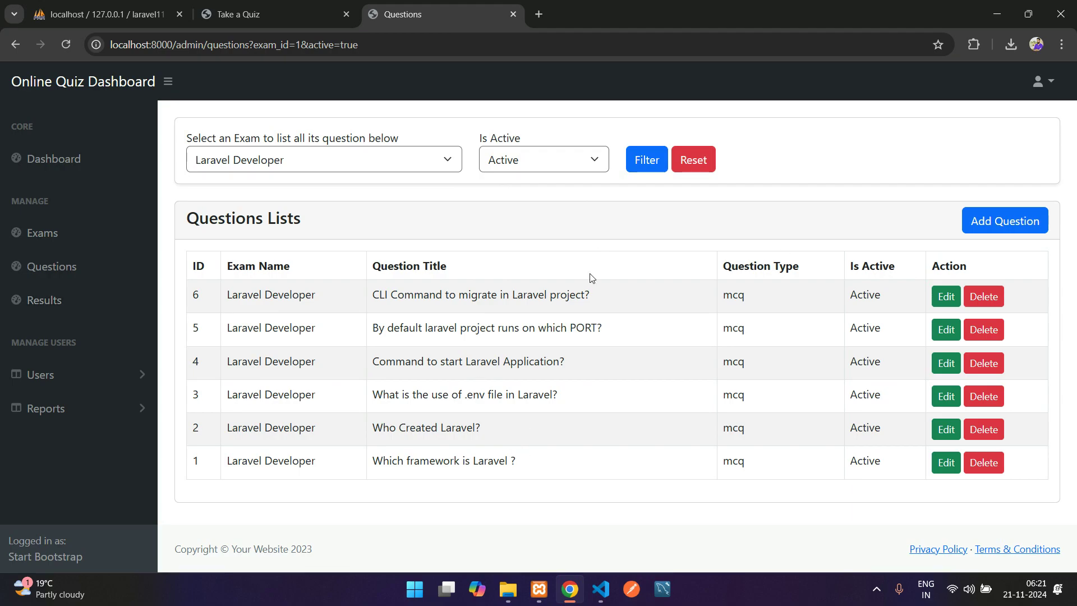
Open Results and list the Laravel Developer exam's user results.
{"action": "left_click", "coordinate": [36, 301]}
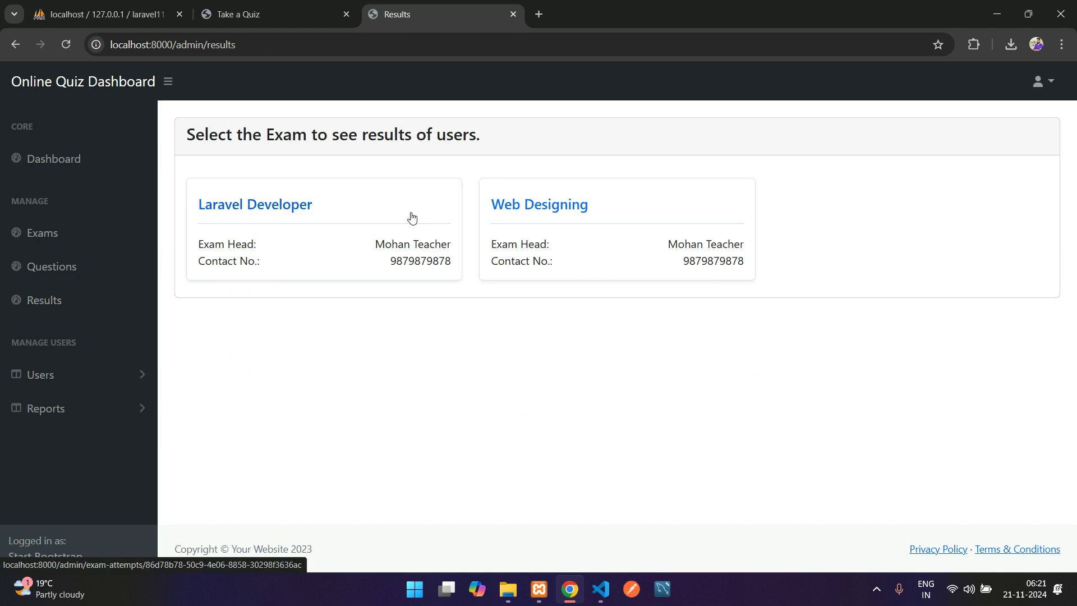
{"action": "left_click", "coordinate": [412, 217]}
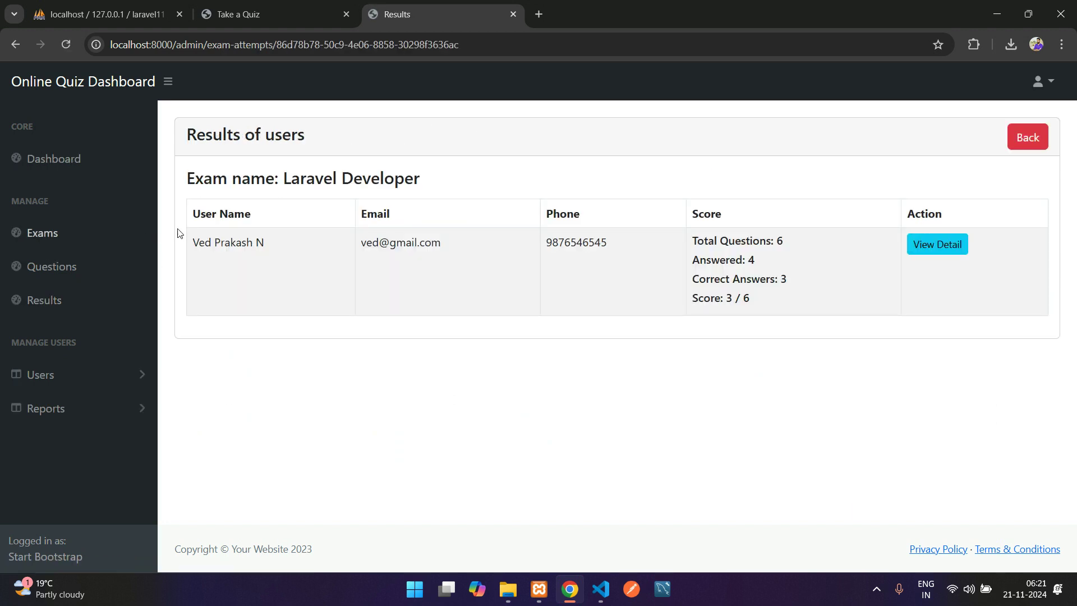
{"action": "left_click_drag", "start_coordinate": [199, 207], "coordinate": [782, 344]}
{"action": "left_click", "coordinate": [796, 313]}
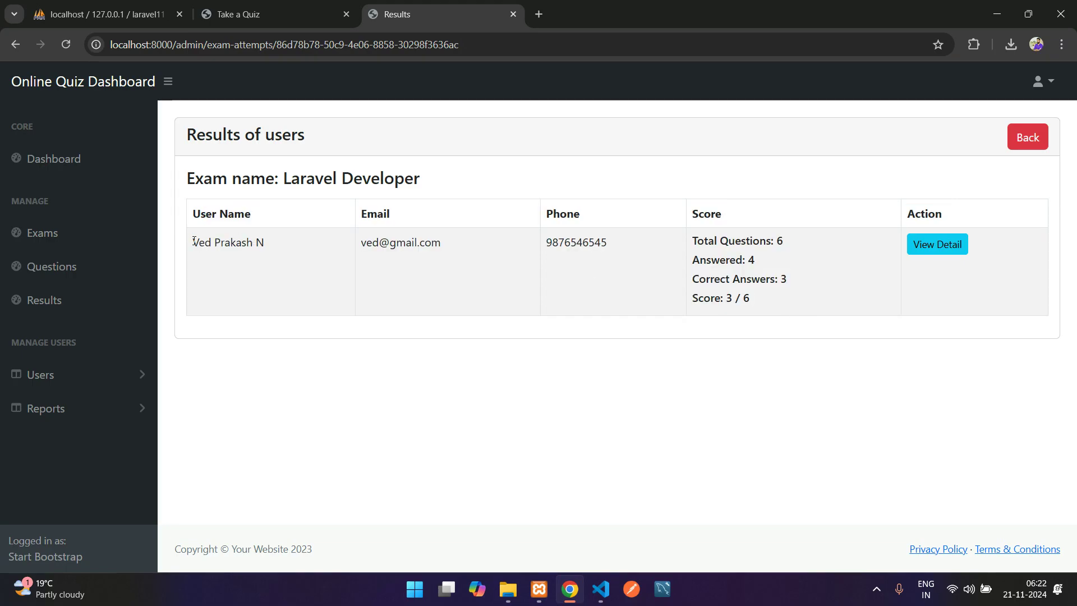
{"action": "left_click_drag", "start_coordinate": [194, 241], "coordinate": [459, 244]}
{"action": "left_click", "coordinate": [459, 244]}
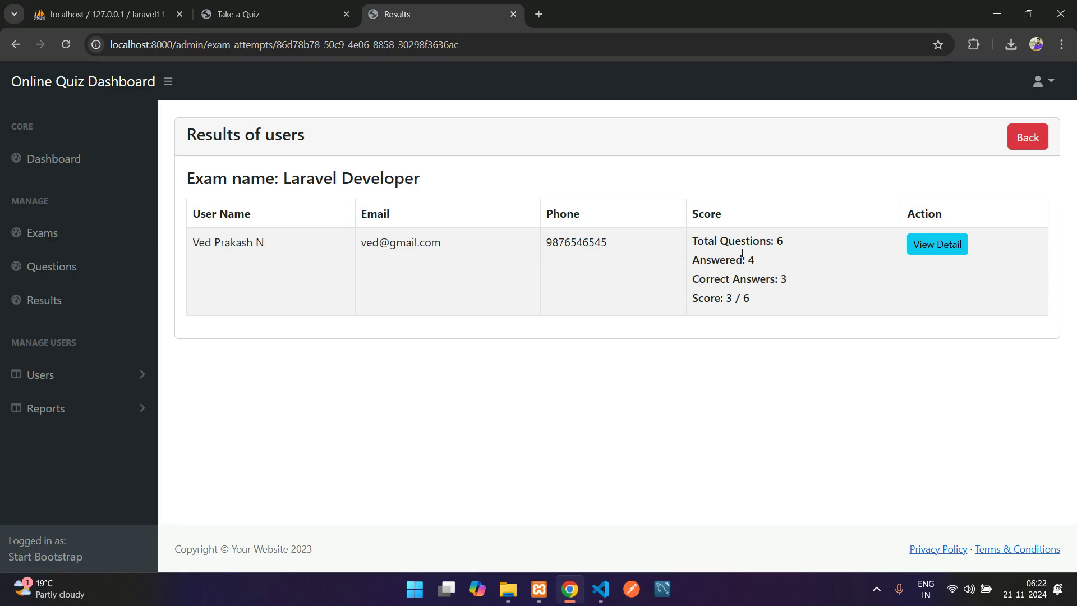
Open the student's detailed result and review its Correct, Not Answered and Incorrect statuses.
{"action": "left_click", "coordinate": [933, 244]}
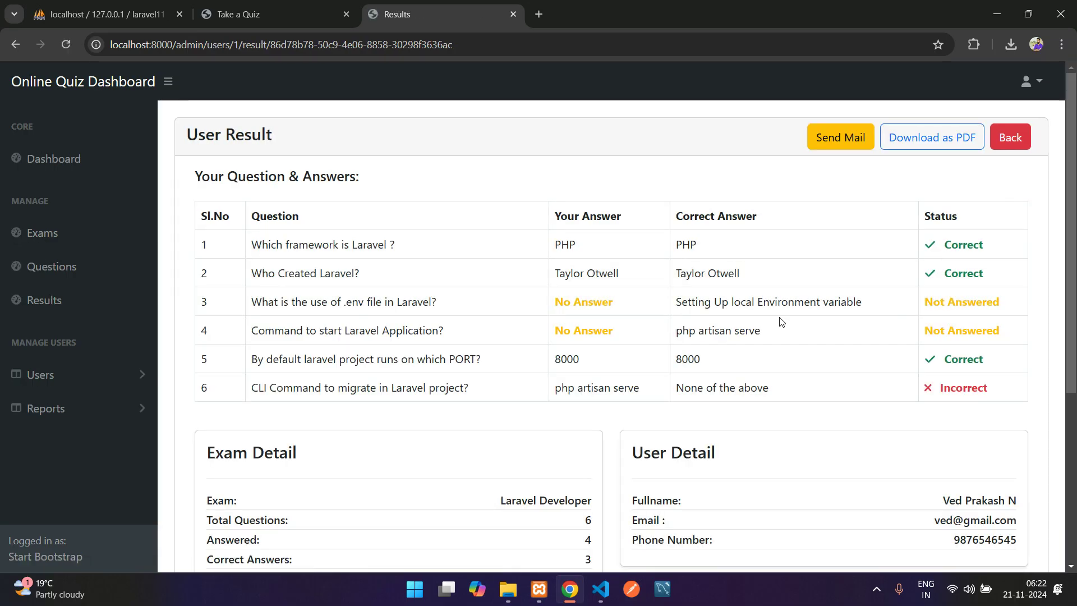
{"action": "left_click_drag", "start_coordinate": [264, 246], "coordinate": [869, 382]}
{"action": "left_click", "coordinate": [956, 410]}
{"action": "left_click_drag", "start_coordinate": [937, 247], "coordinate": [972, 354]}
{"action": "left_click", "coordinate": [963, 320]}
{"action": "left_click_drag", "start_coordinate": [940, 301], "coordinate": [973, 325]}
{"action": "left_click_drag", "start_coordinate": [951, 247], "coordinate": [975, 285]}
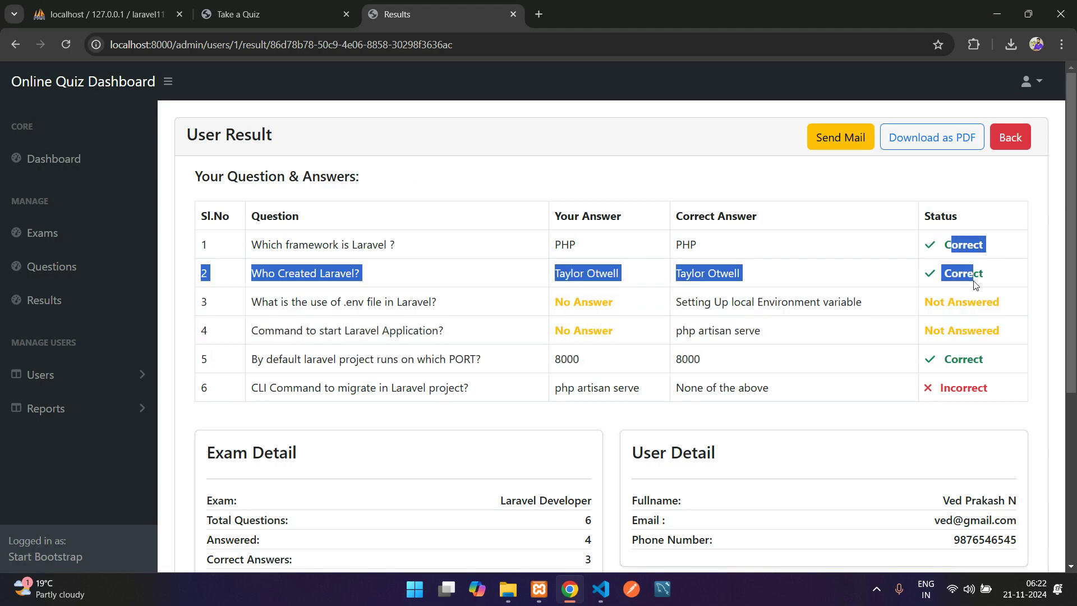
{"action": "double_click", "coordinate": [942, 392]}
{"action": "left_click", "coordinate": [752, 386]}
Scroll through the 3 / 6 score and the exam, user and staff details.
{"action": "scroll", "coordinate": [757, 386], "scroll_direction": "down", "scroll_amount": 3}
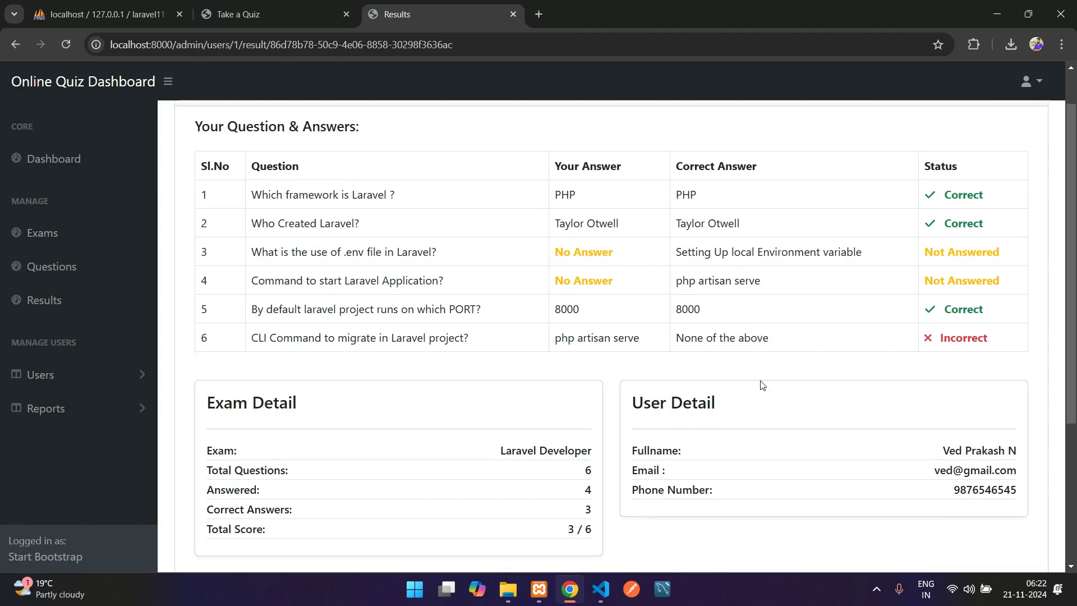
{"action": "scroll", "coordinate": [281, 308], "scroll_direction": "down", "scroll_amount": 1}
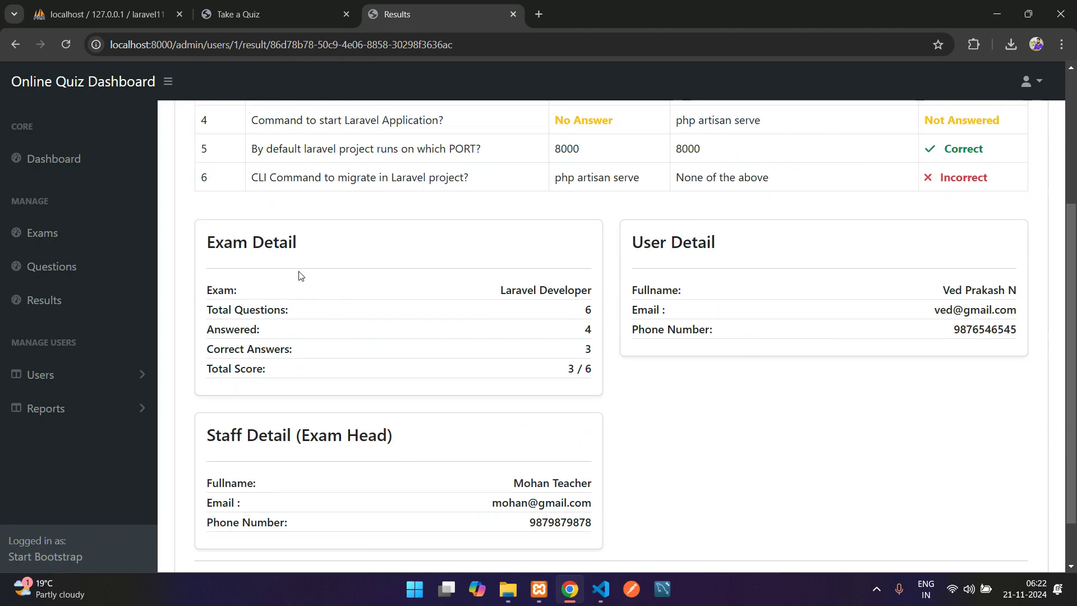
{"action": "scroll", "coordinate": [512, 341], "scroll_direction": "down", "scroll_amount": 1}
{"action": "scroll", "coordinate": [557, 369], "scroll_direction": "up", "scroll_amount": 5}
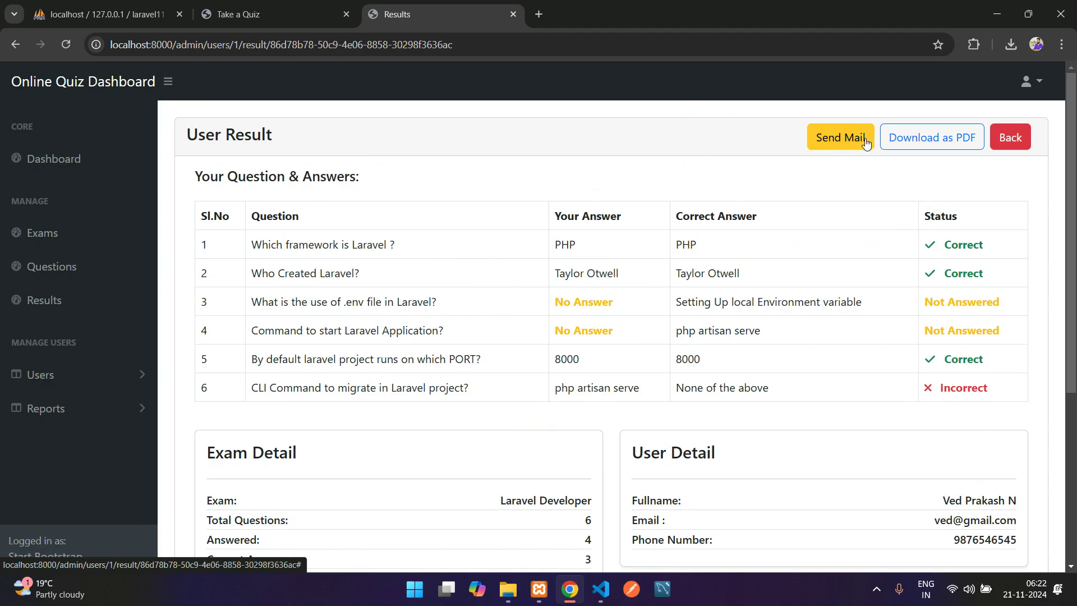
{"action": "scroll", "coordinate": [794, 308], "scroll_direction": "down", "scroll_amount": 2}
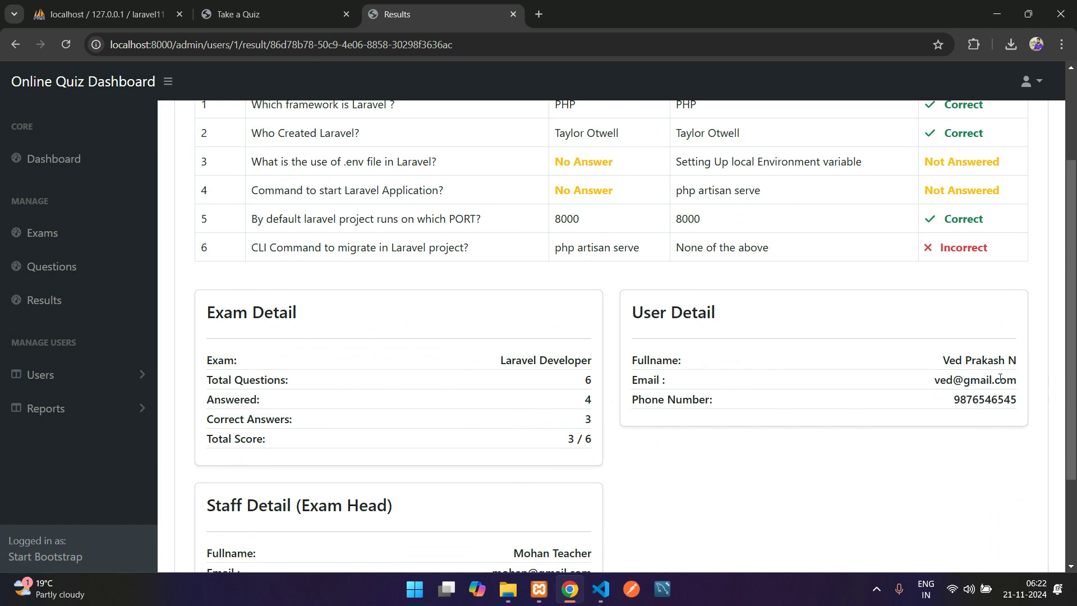
{"action": "scroll", "coordinate": [808, 387], "scroll_direction": "up", "scroll_amount": 2}
{"action": "left_click_drag", "start_coordinate": [276, 231], "coordinate": [752, 385]}
{"action": "left_click", "coordinate": [751, 386]}
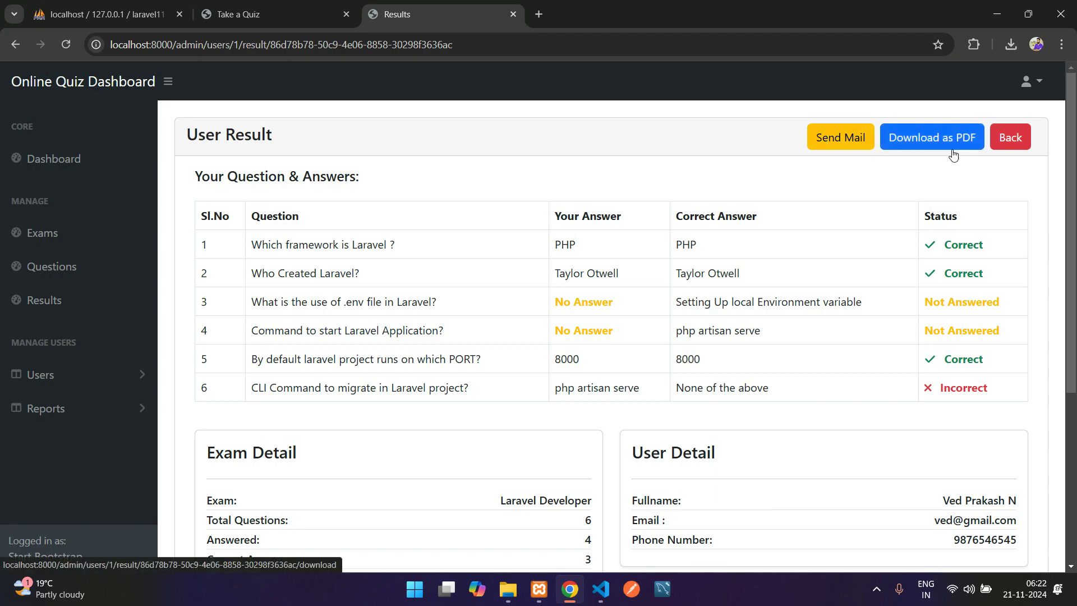
{"action": "scroll", "coordinate": [925, 187], "scroll_direction": "down", "scroll_amount": 2}
{"action": "scroll", "coordinate": [925, 187], "scroll_direction": "down", "scroll_amount": 2}
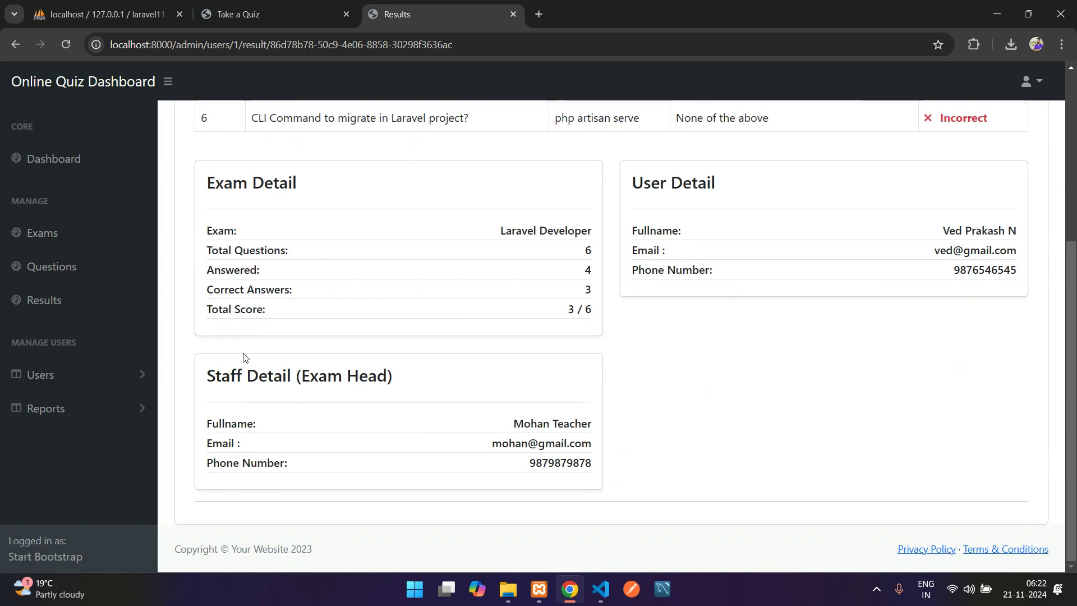
View the Manage Admin and Manage Staff user lists.
{"action": "left_click", "coordinate": [104, 373]}
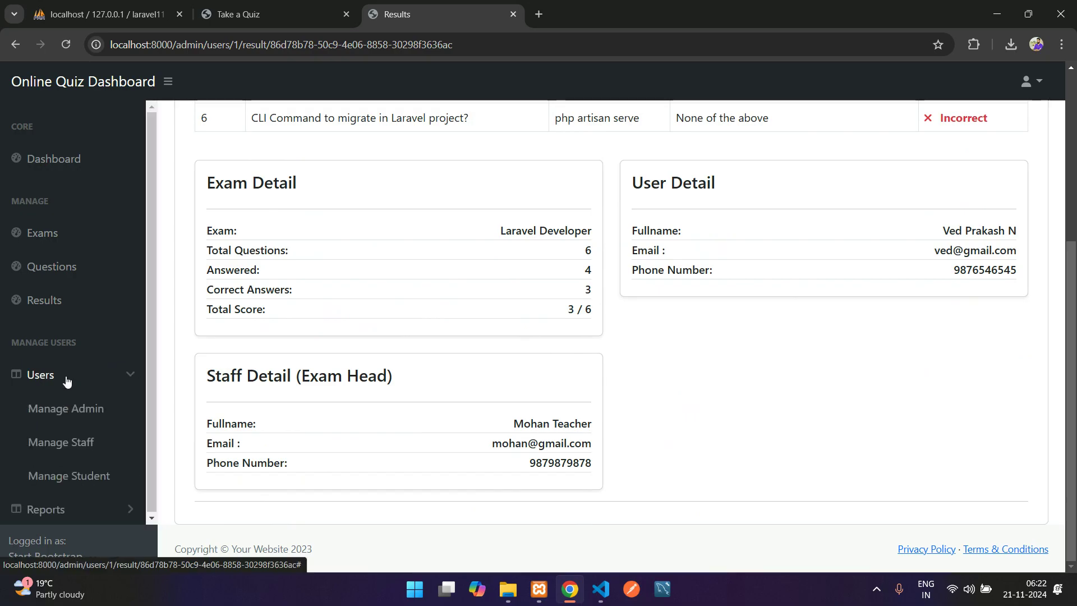
{"action": "left_click", "coordinate": [79, 410]}
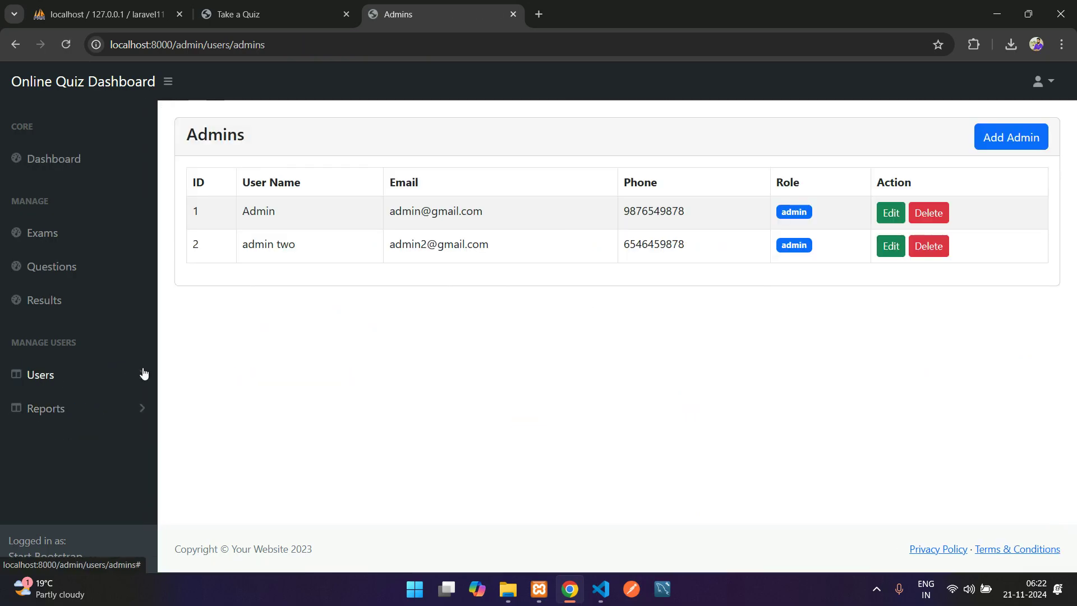
{"action": "left_click", "coordinate": [82, 380]}
{"action": "left_click", "coordinate": [69, 454]}
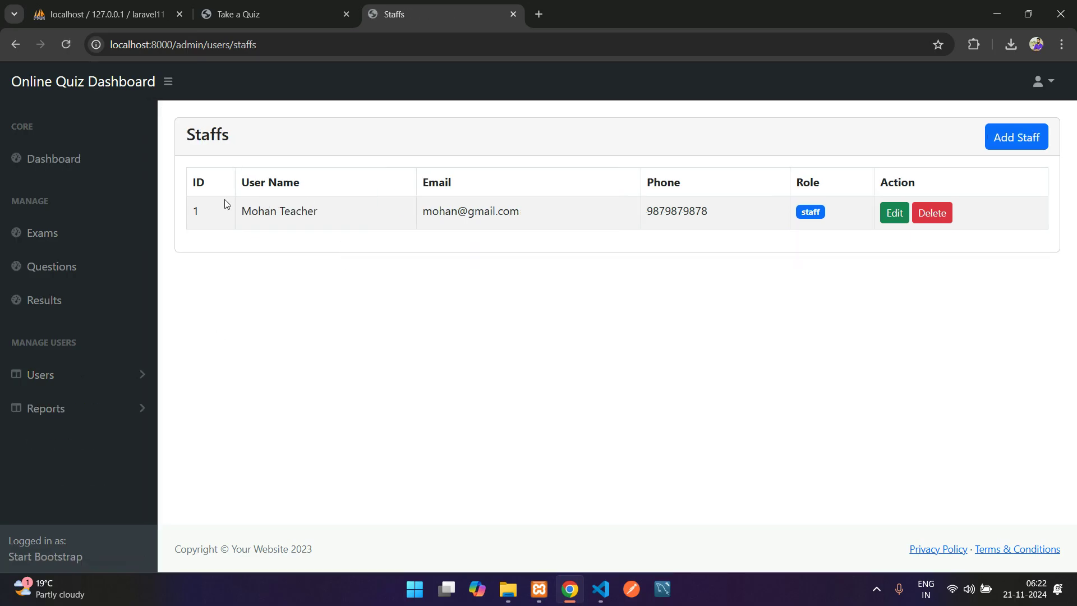
{"action": "left_click_drag", "start_coordinate": [241, 216], "coordinate": [529, 217]}
{"action": "left_click", "coordinate": [530, 218]}
{"action": "left_click_drag", "start_coordinate": [250, 217], "coordinate": [416, 217]}
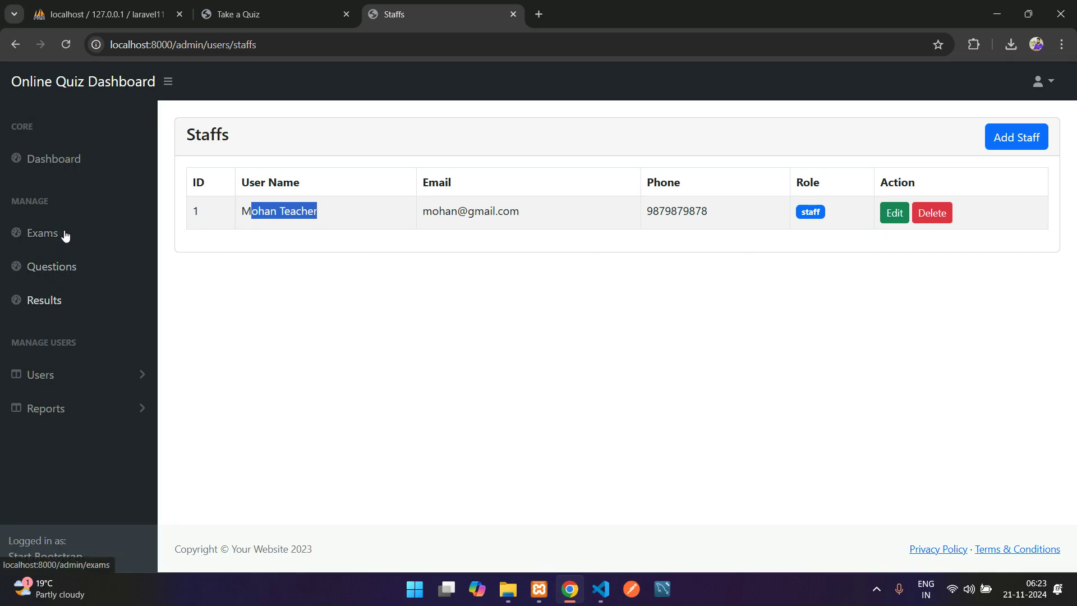
Open the Manage Student list showing both student accounts.
{"action": "left_click", "coordinate": [92, 375]}
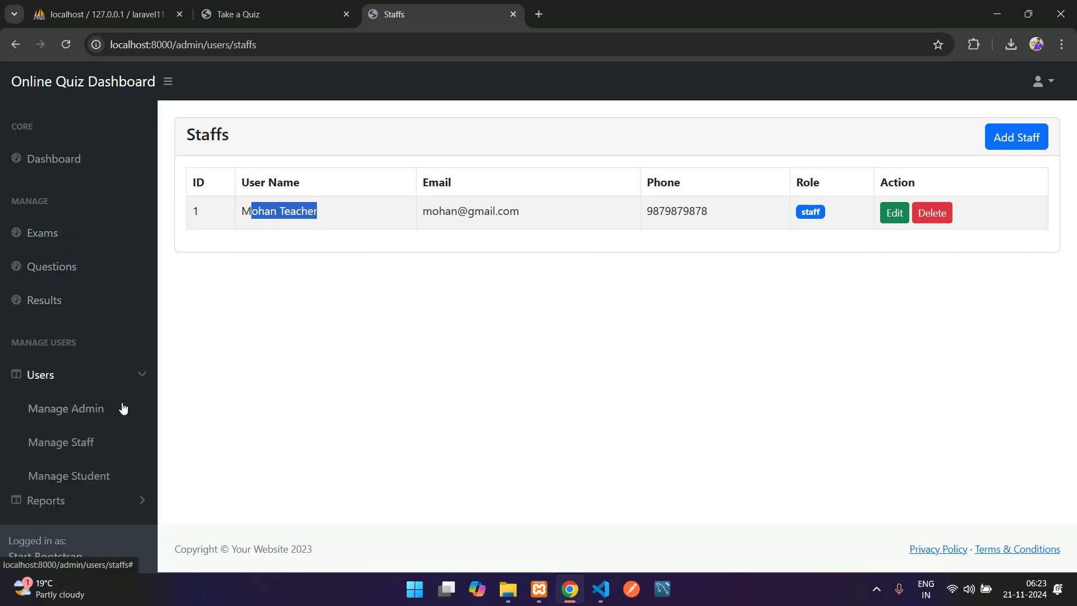
{"action": "left_click", "coordinate": [63, 482]}
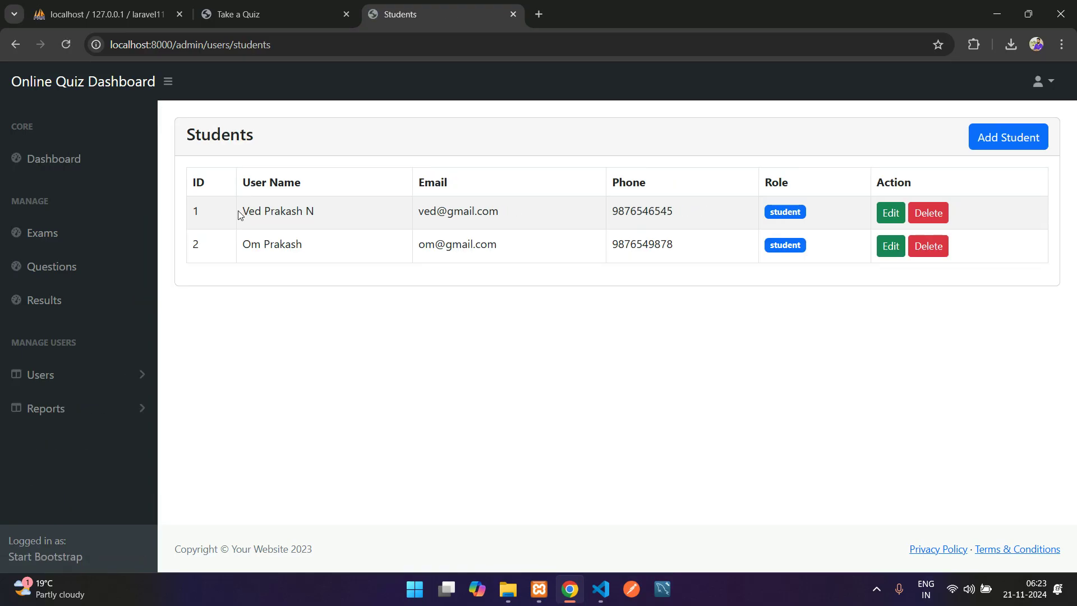
{"action": "left_click_drag", "start_coordinate": [238, 215], "coordinate": [544, 258]}
{"action": "left_click", "coordinate": [546, 258]}
Switch back to the Take a Quiz page and go to the 'Skills Tests to Hire the Best' home page.
{"action": "left_click", "coordinate": [264, 14]}
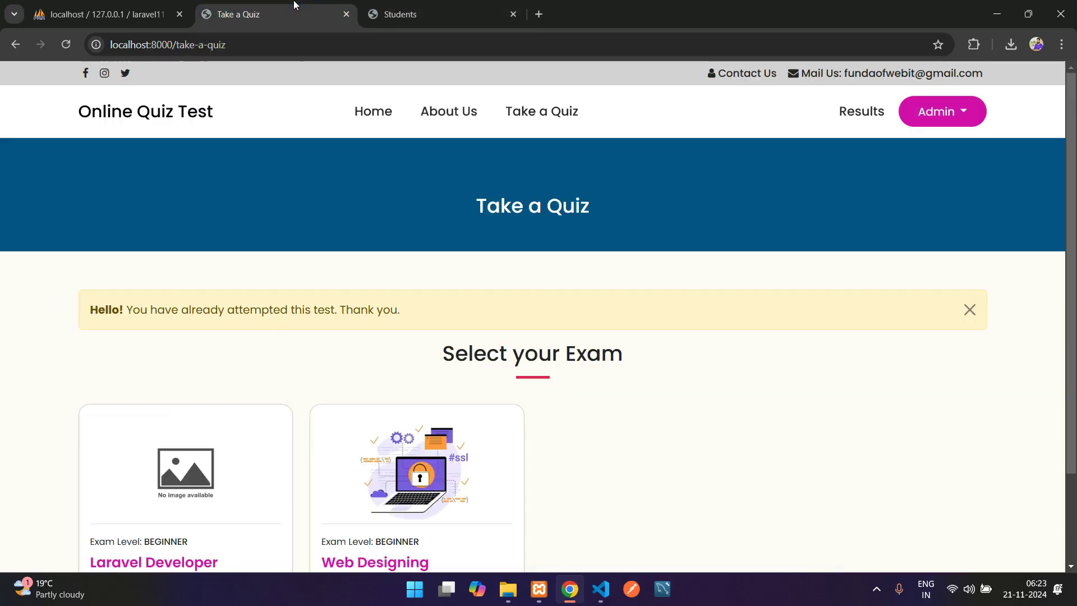
{"action": "left_click", "coordinate": [370, 130]}
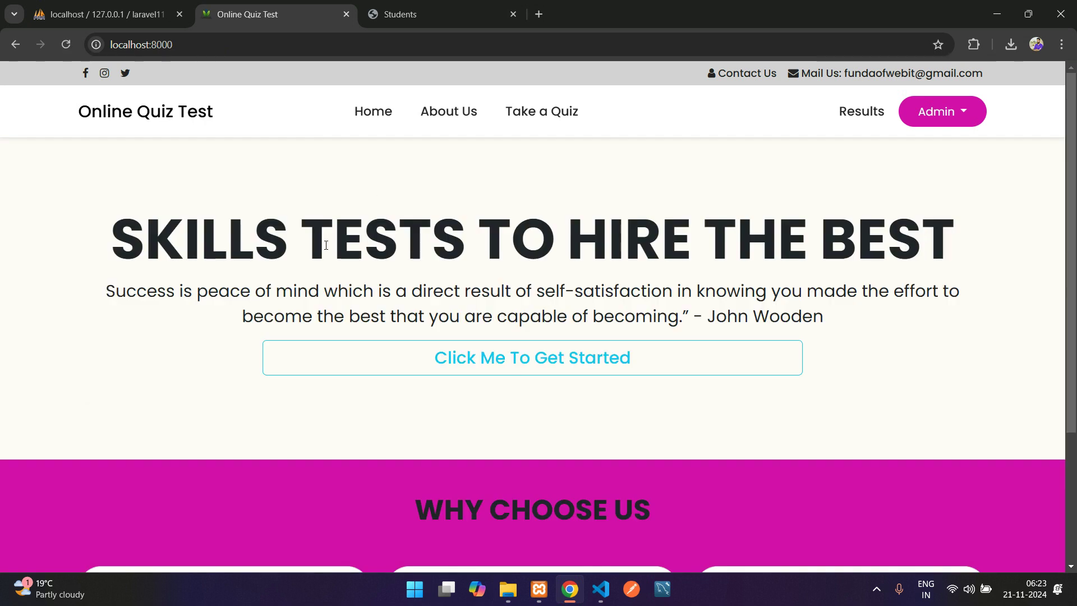